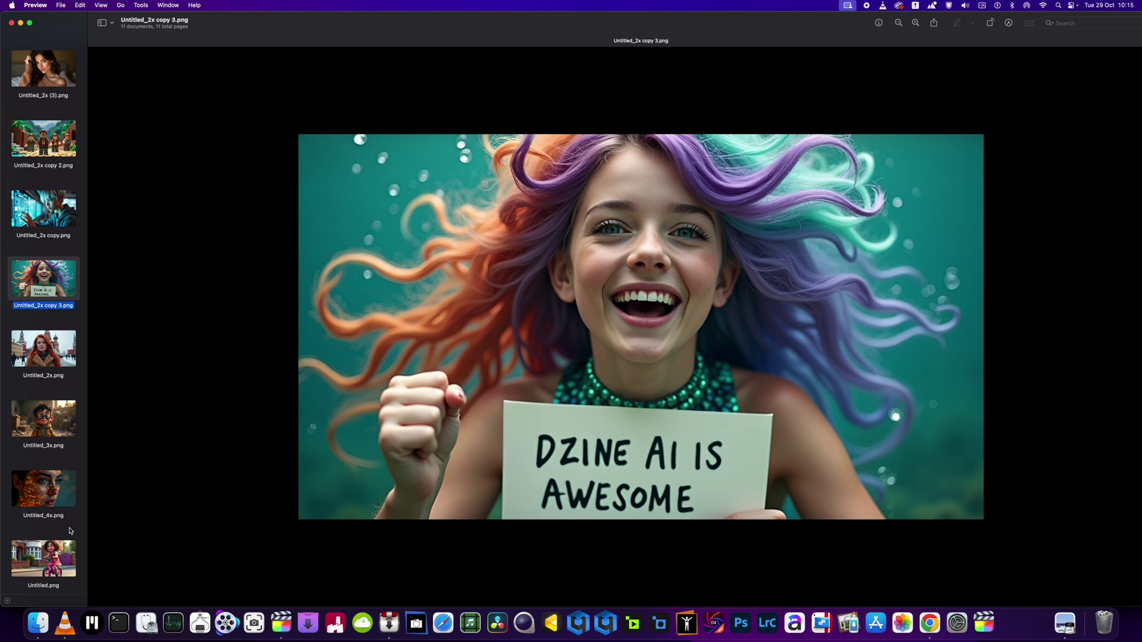
- View the girl-on-bike picture, then the glowing-equations face, zooming in and back to fit
left_click(61, 558)
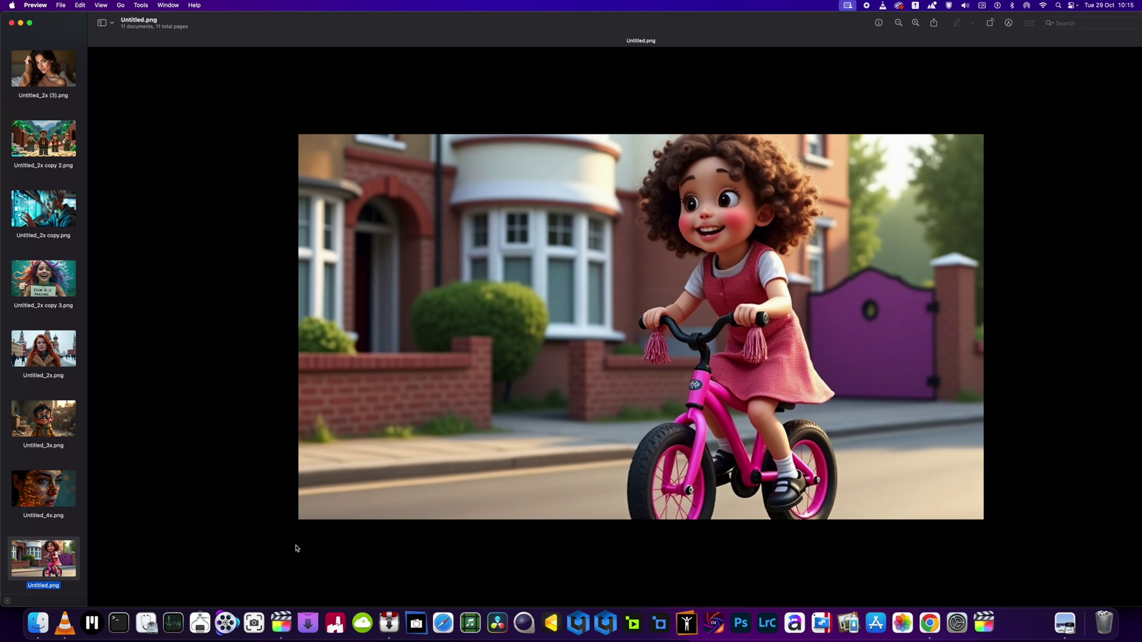
left_click(73, 505)
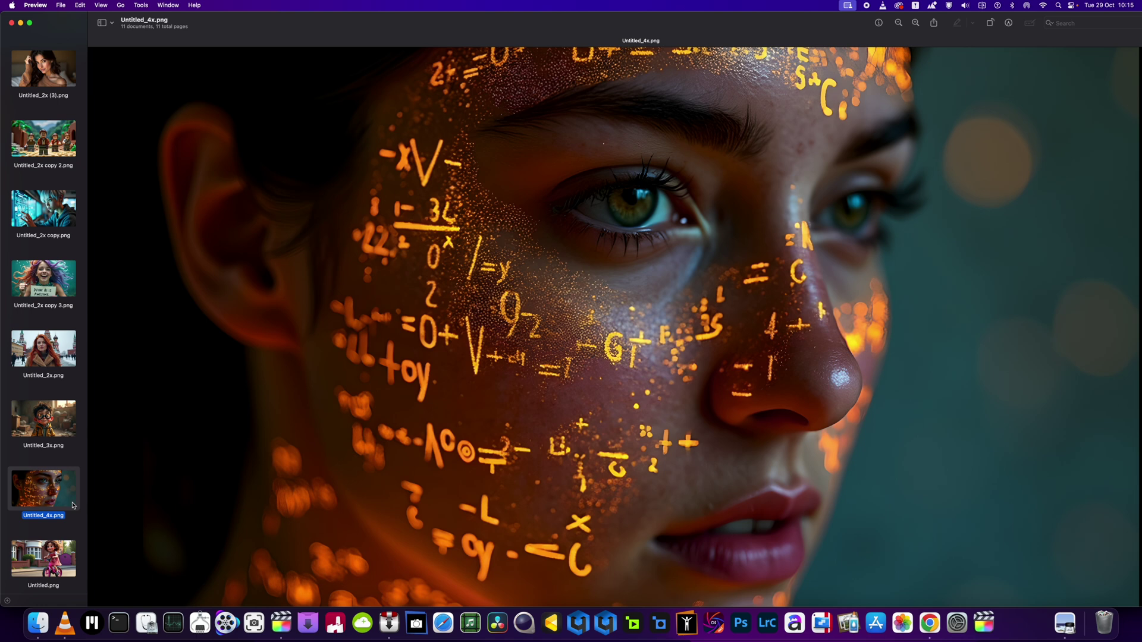
left_click(917, 24)
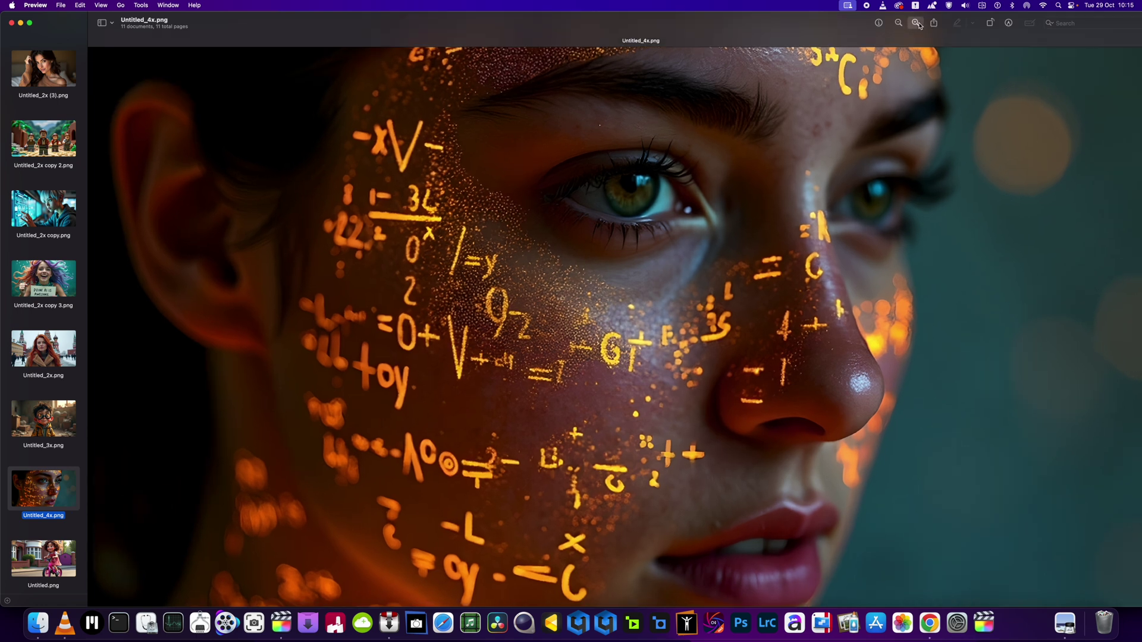
left_click(898, 24)
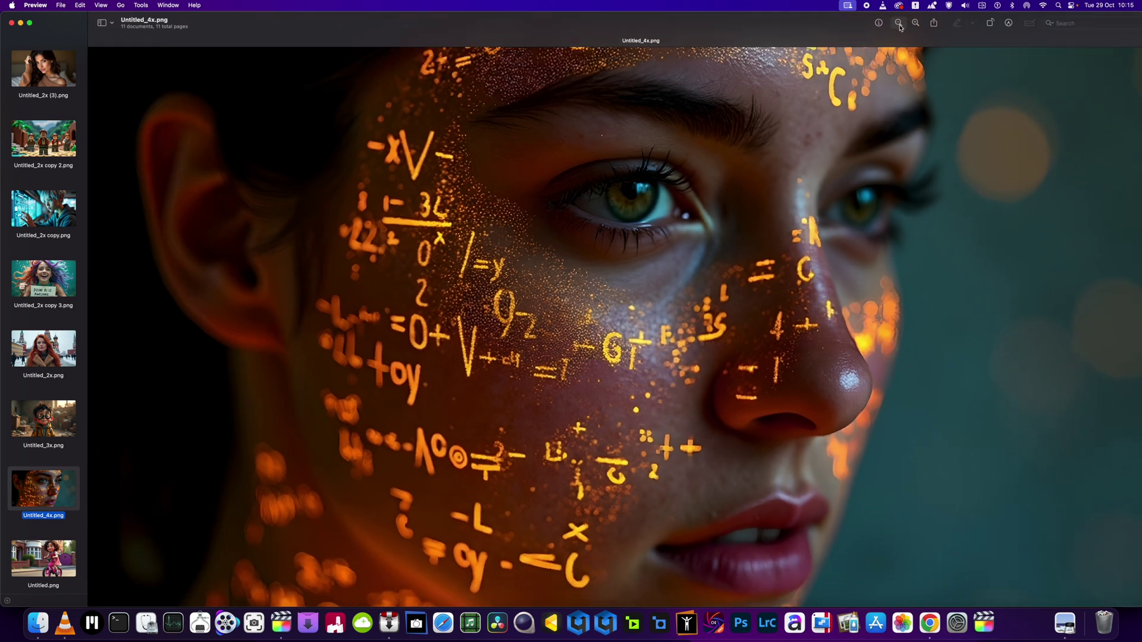
left_click(71, 417, "super")
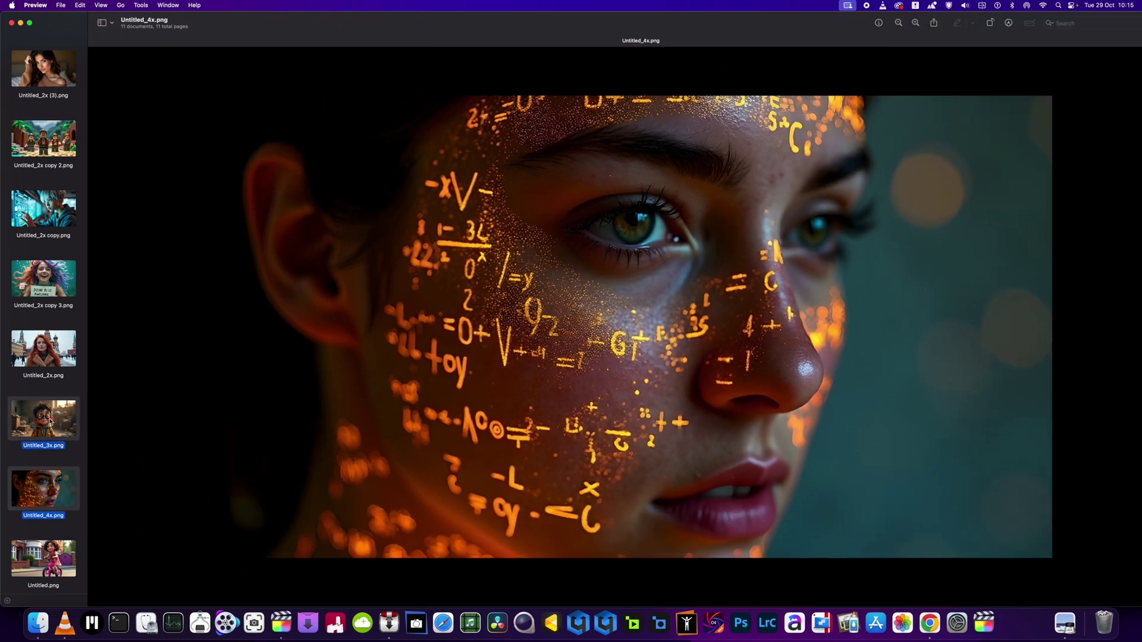
- Step through the snowy square, sign girl, glowing screen, Lego, brown sweater and Batman cat pictures
left_click(64, 360)
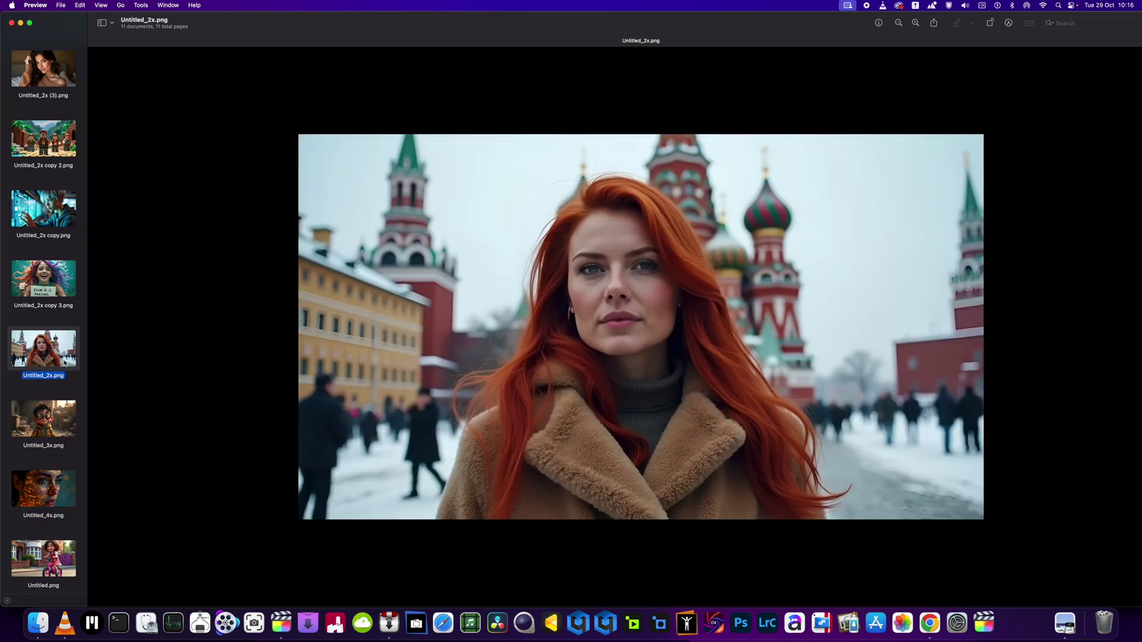
left_click(56, 292)
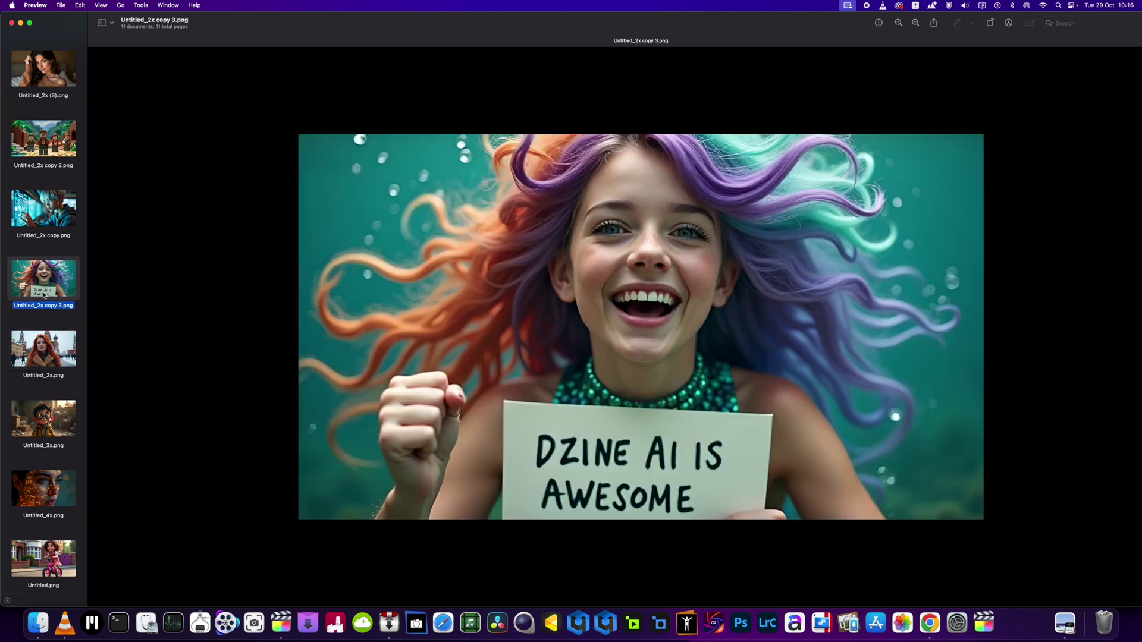
left_click(47, 214)
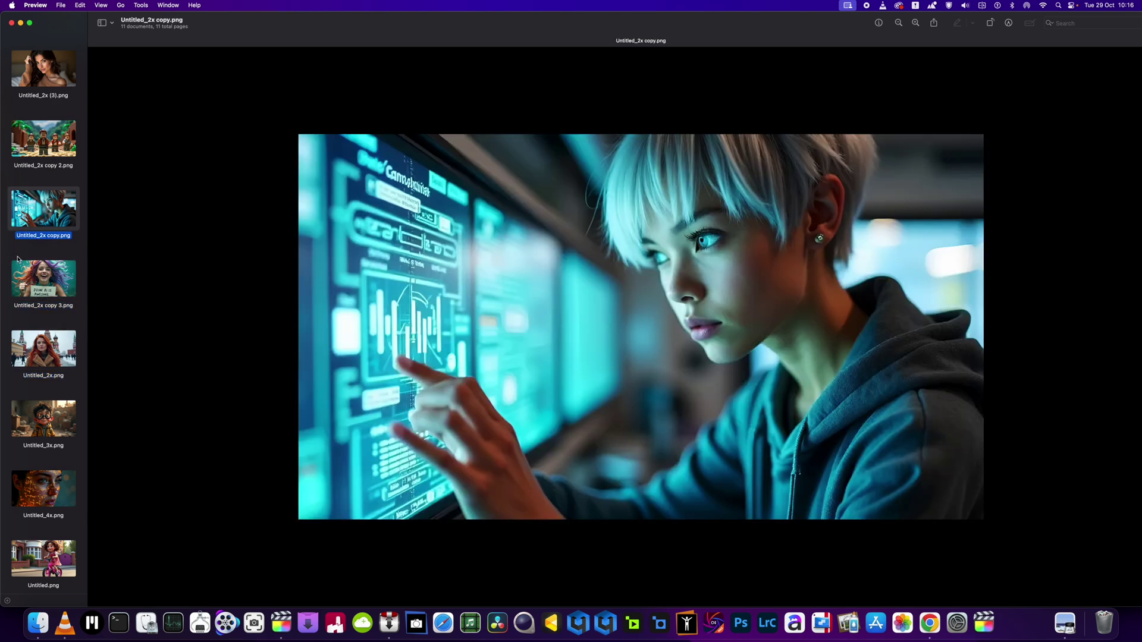
left_click(43, 165)
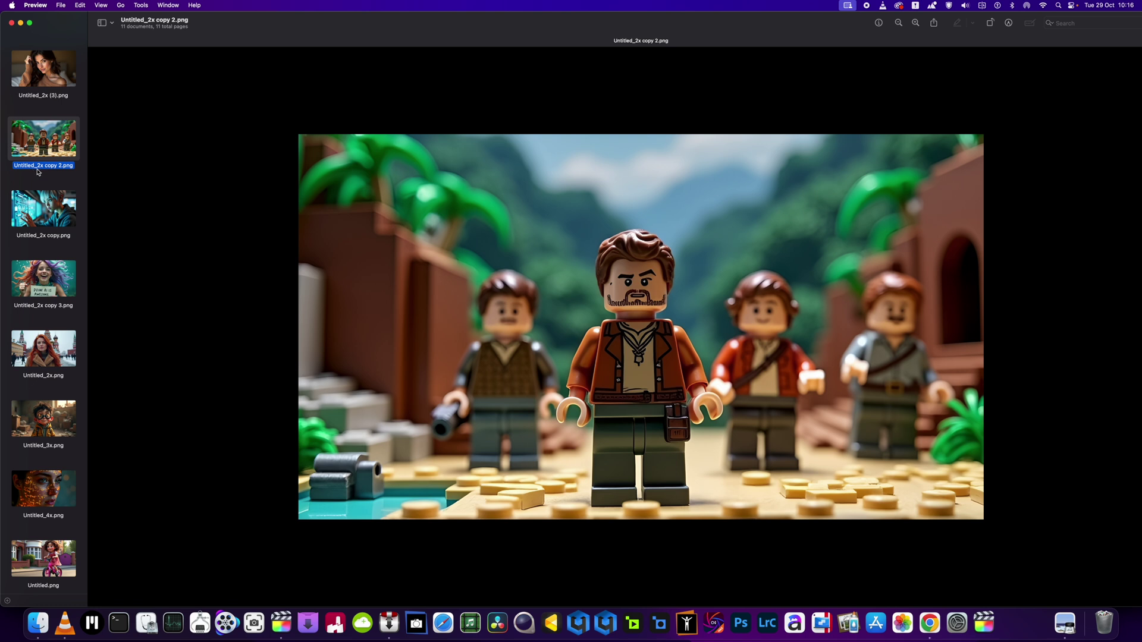
scroll(37, 172, "up", 3)
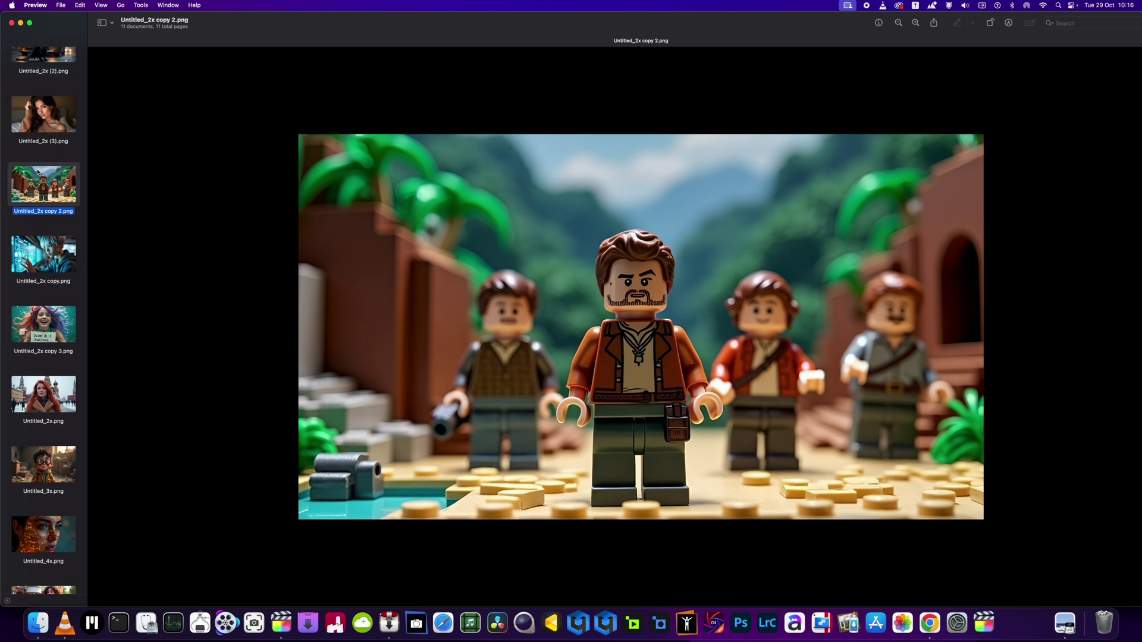
scroll(37, 171, "up", 1)
scroll(37, 165, "up", 3)
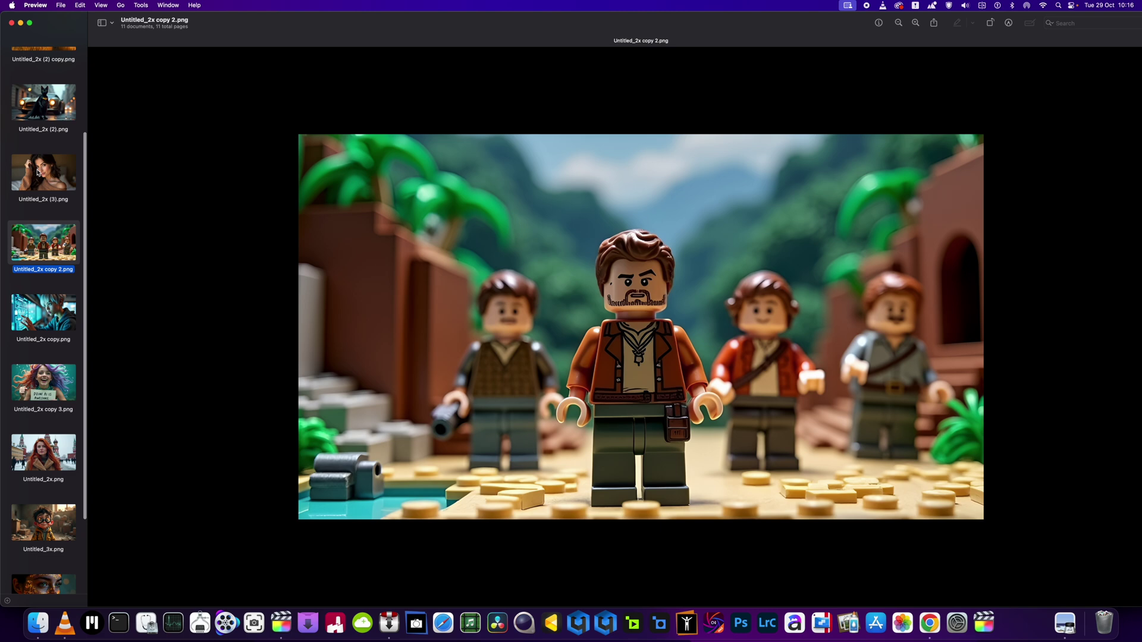
left_click(29, 175)
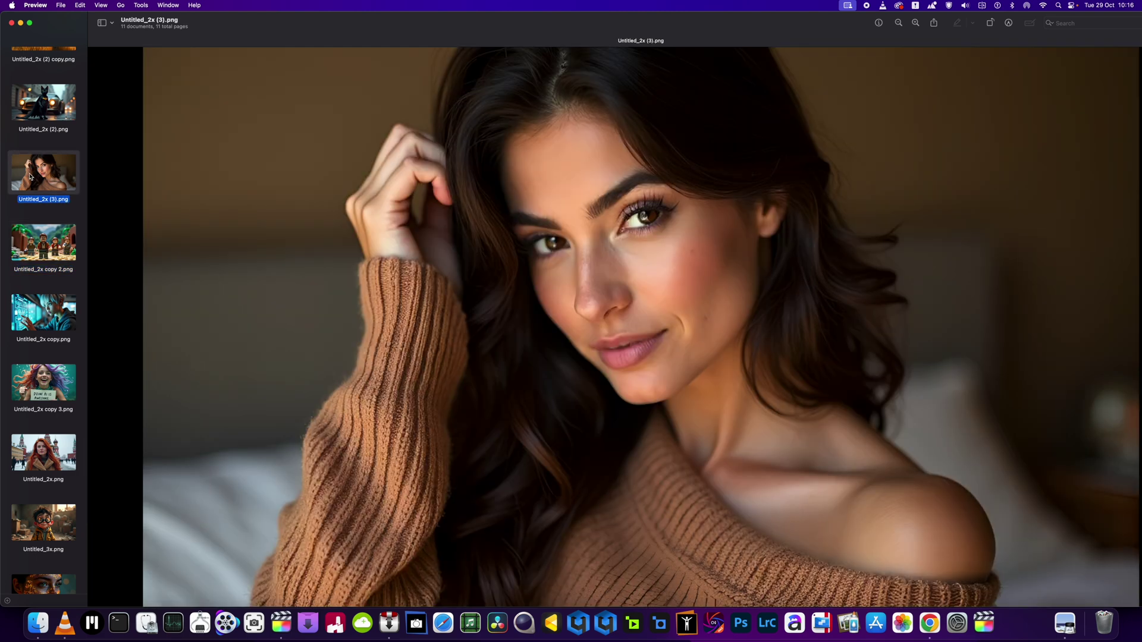
scroll(31, 175, "up", 1)
scroll(34, 165, "up", 1)
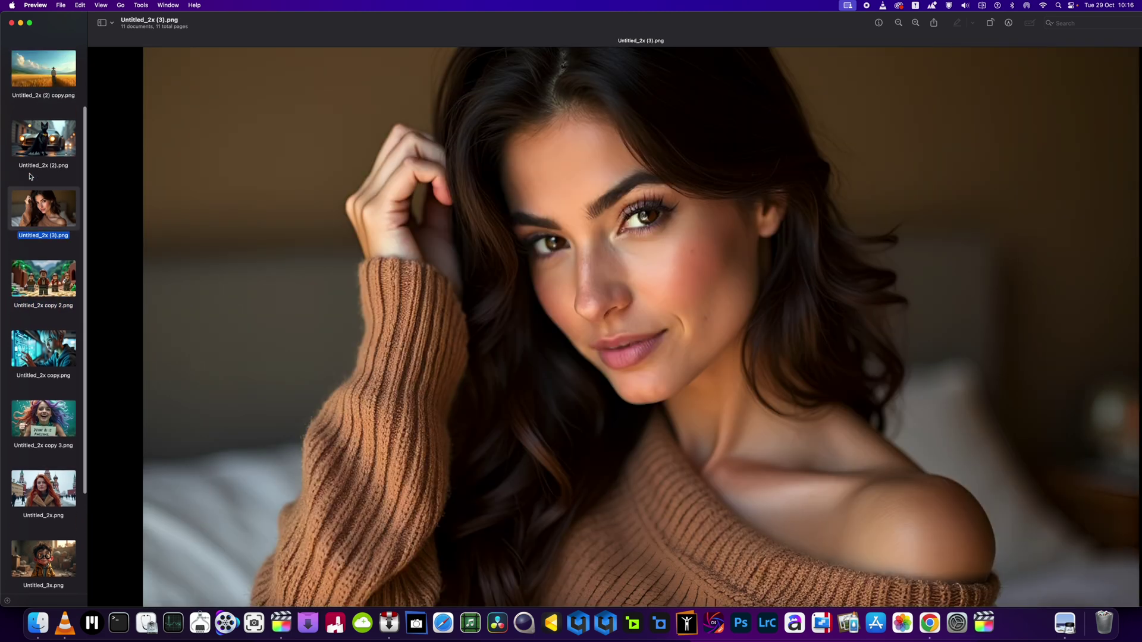
left_click(38, 148, "shift")
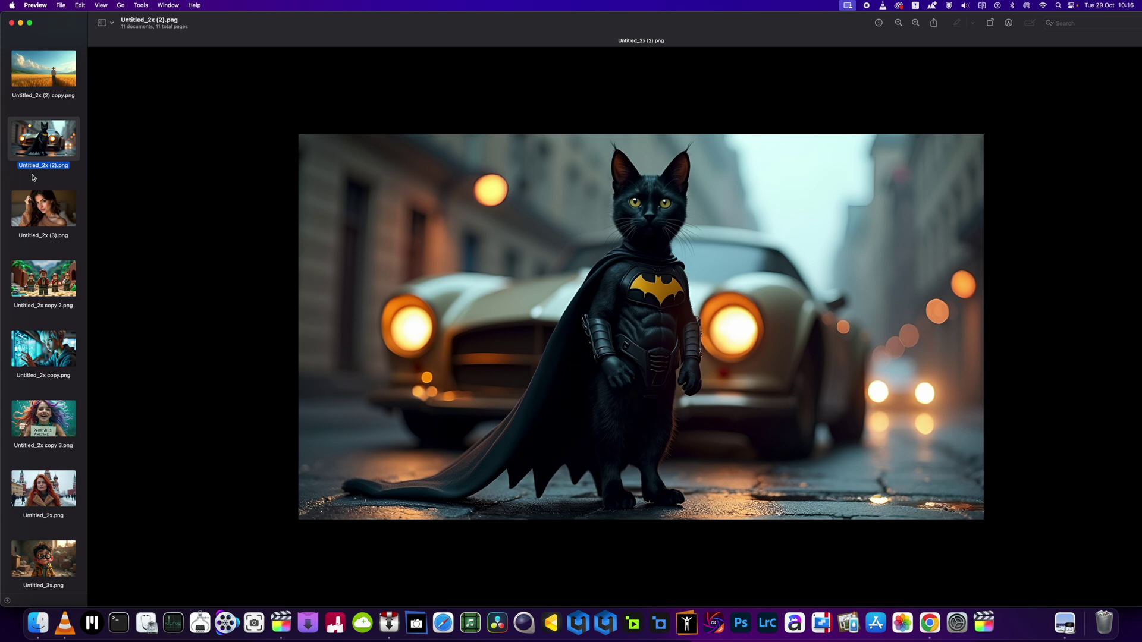
scroll(37, 179, "up", 1)
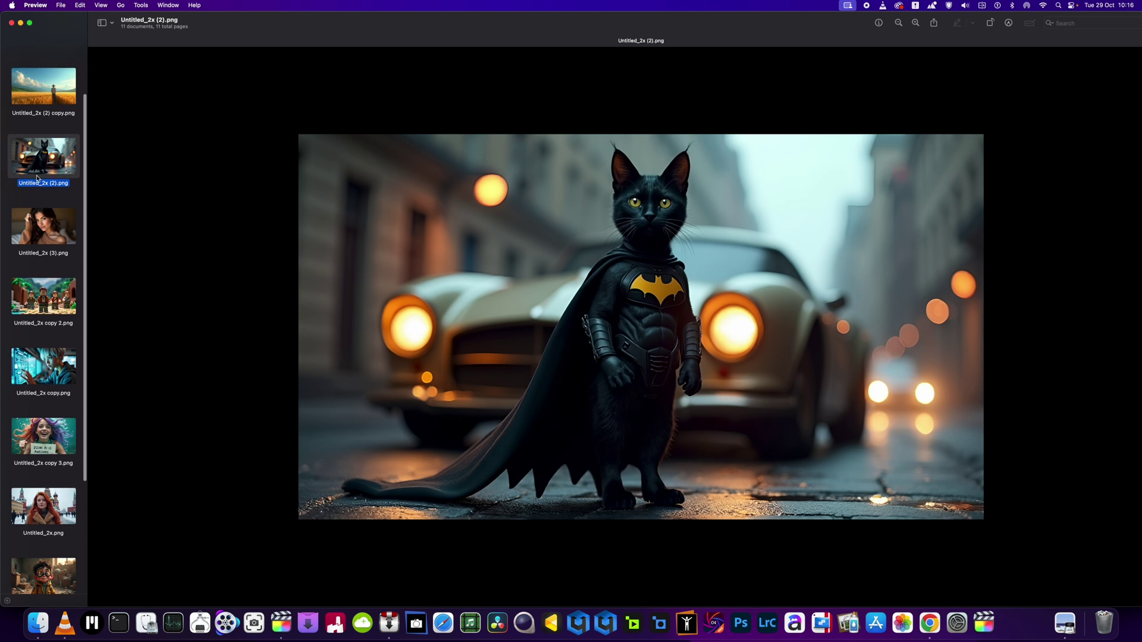
scroll(37, 179, "up", 1)
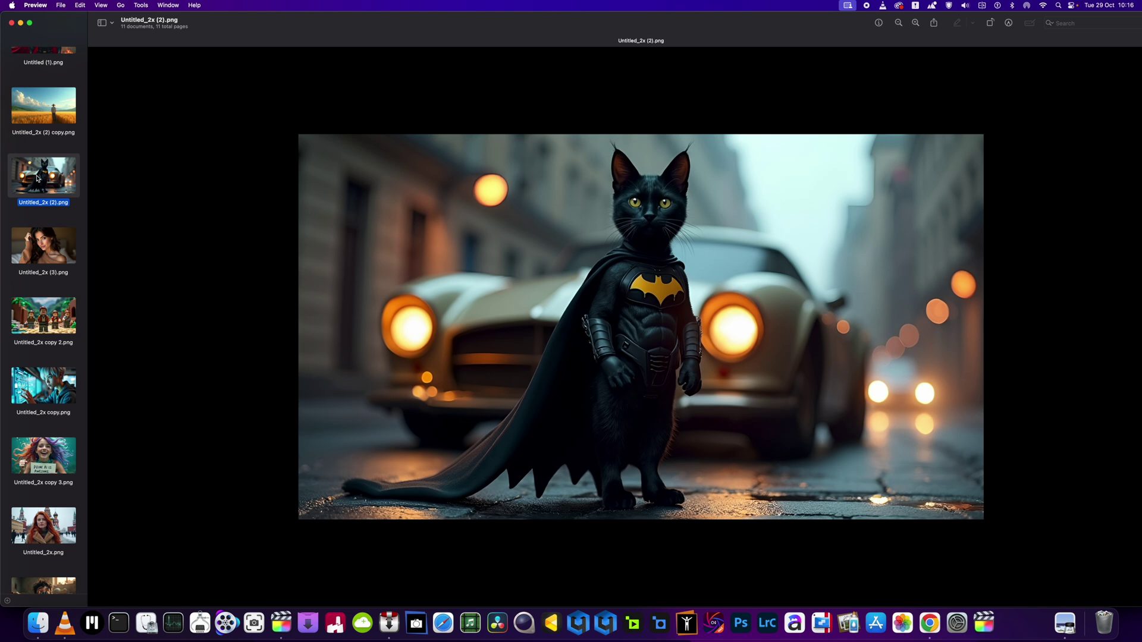
scroll(37, 178, "up", 1)
scroll(37, 179, "up", 1)
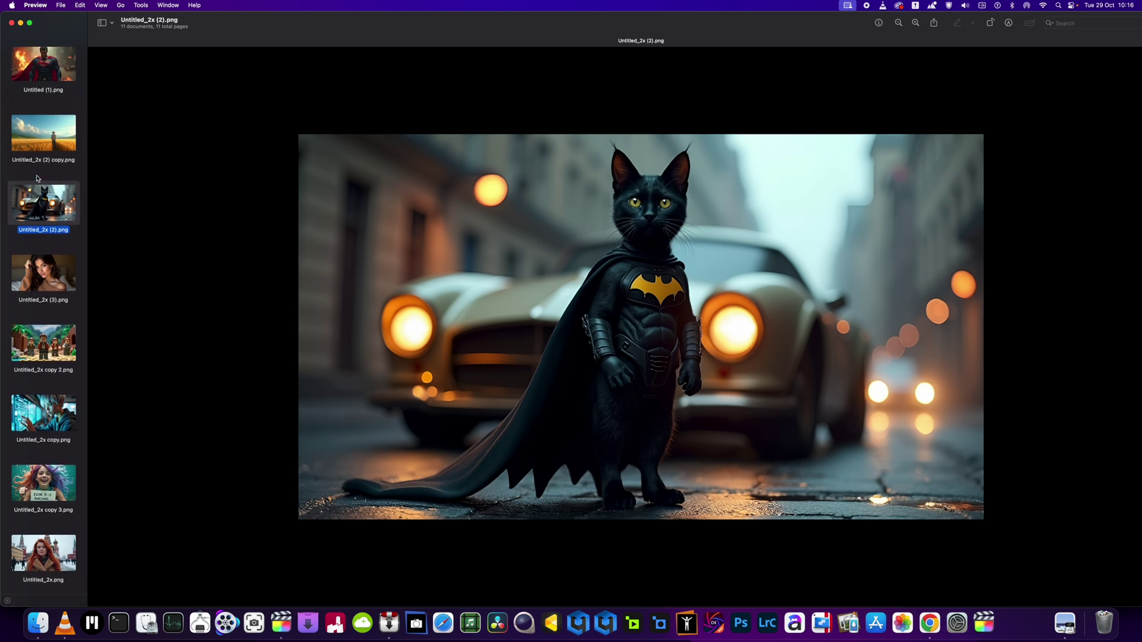
scroll(37, 179, "up", 1)
- View the Superman and Batman cat pictures, ending on the golden wheat field with the straw-hat man
left_click(38, 98)
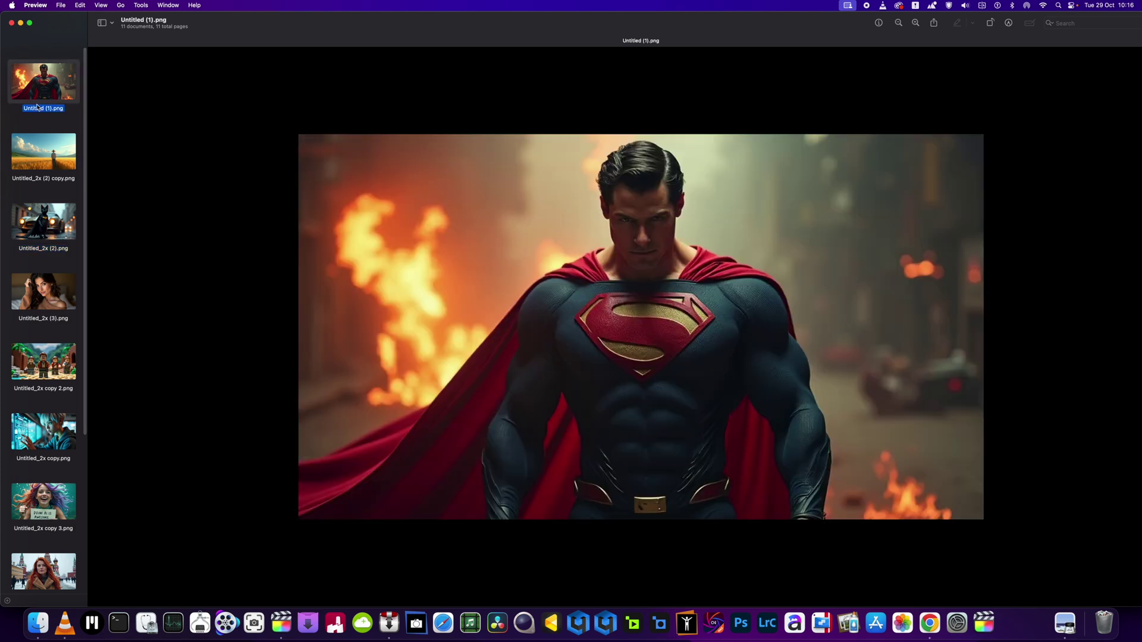
left_click(44, 163)
left_click(49, 226)
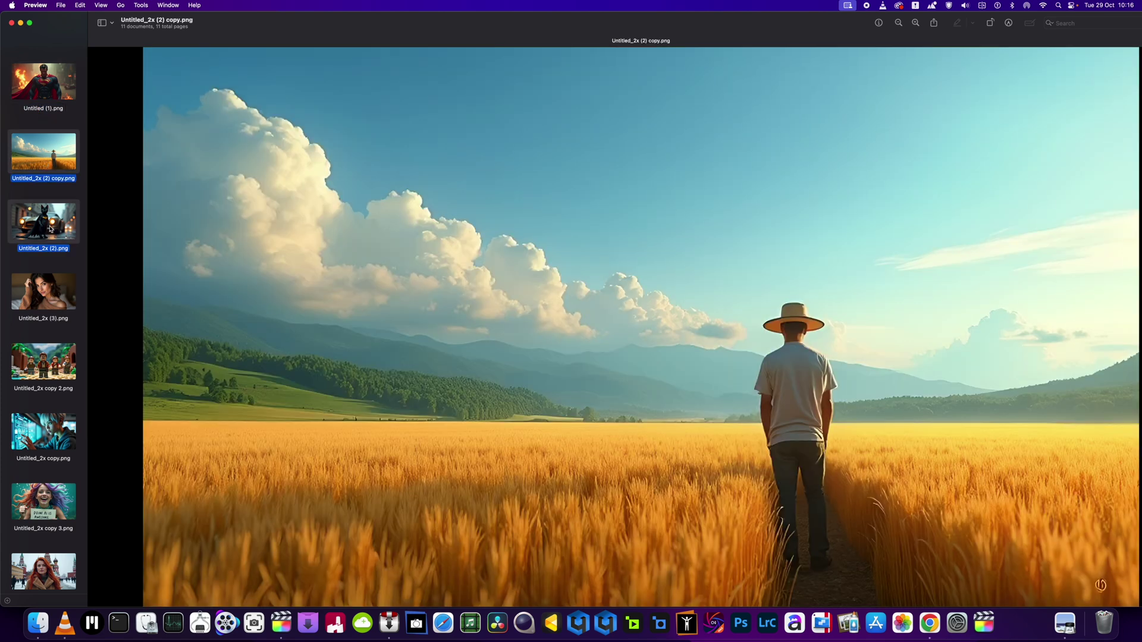
left_click(47, 170)
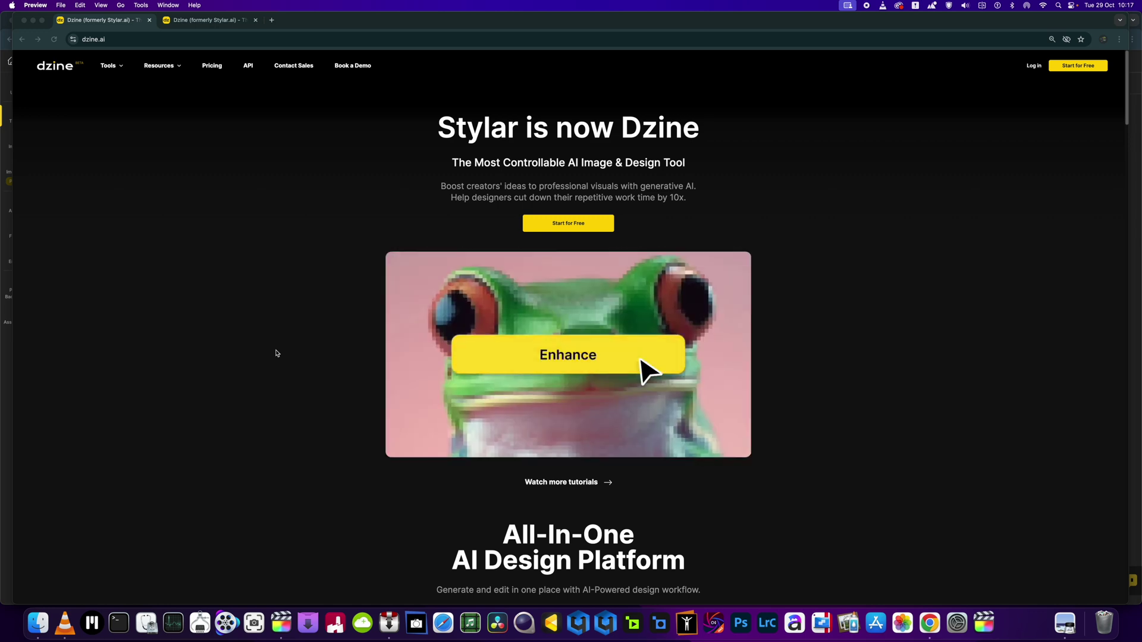
scroll(272, 366, "down", 2)
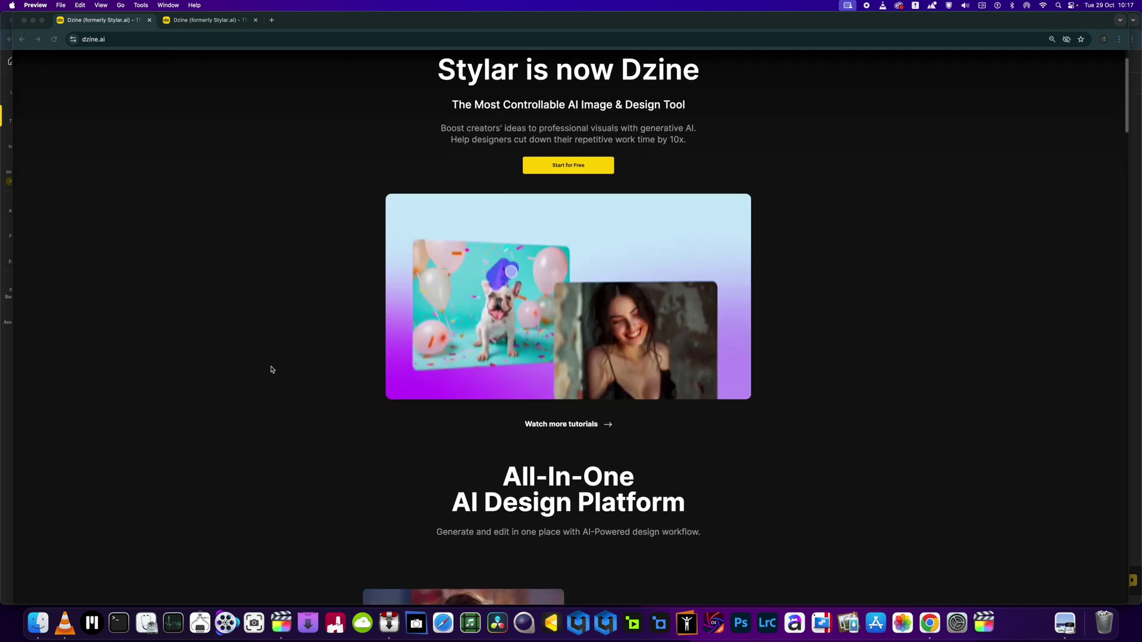
scroll(271, 370, "down", 3)
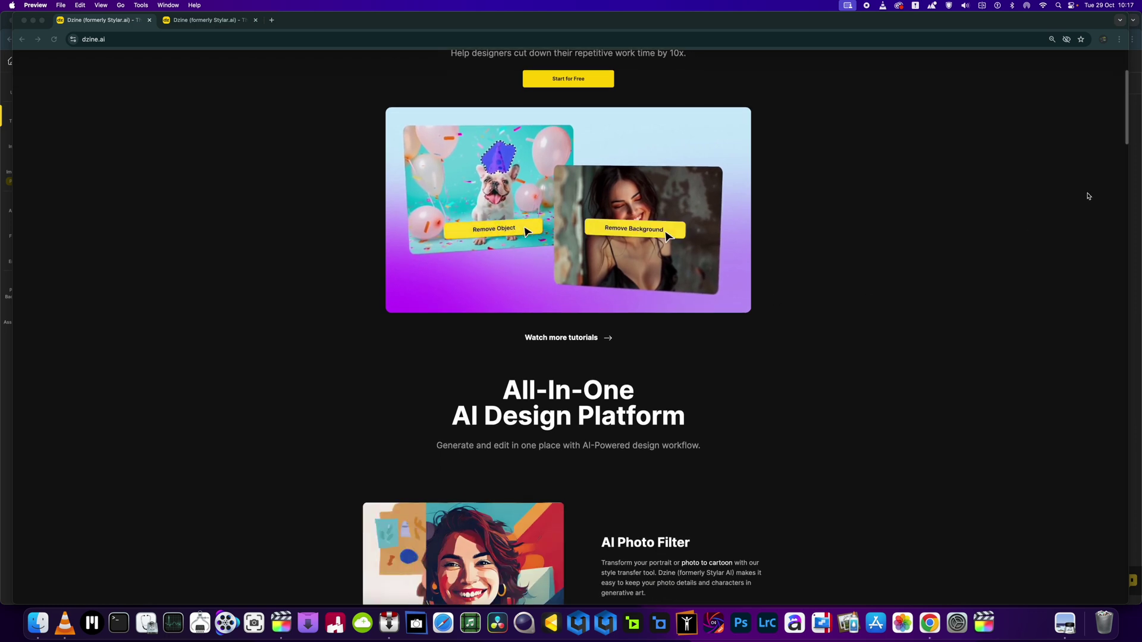
- Browse the Dzine homepage features, then bring up the Free, Beginner, Creator and Master pricing page
left_click(1126, 139)
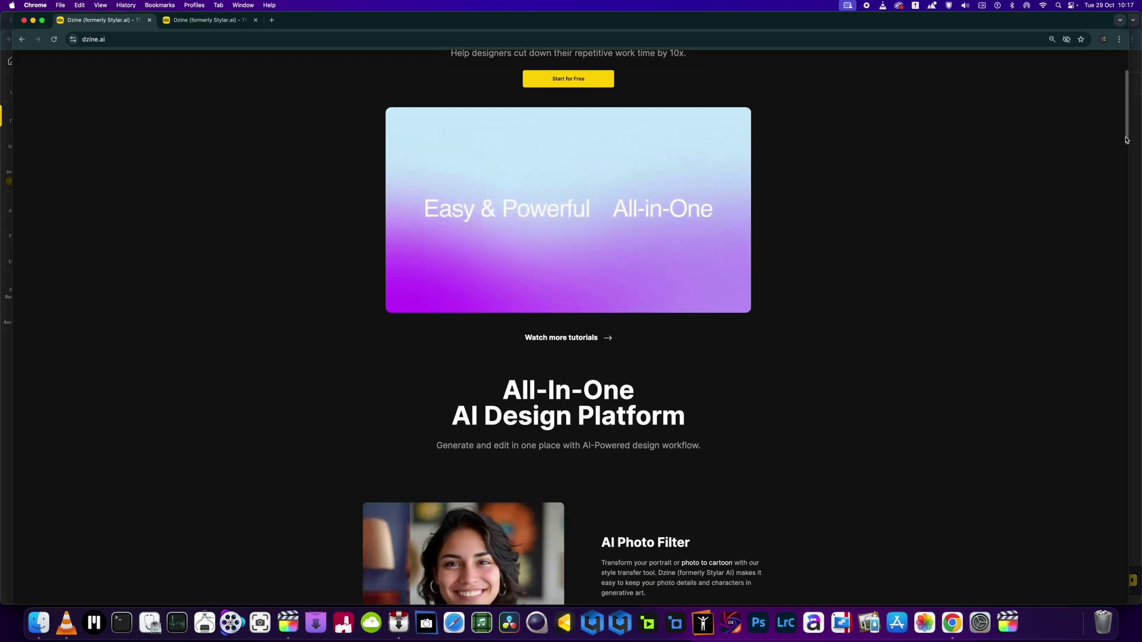
scroll(505, 247, "down", 5)
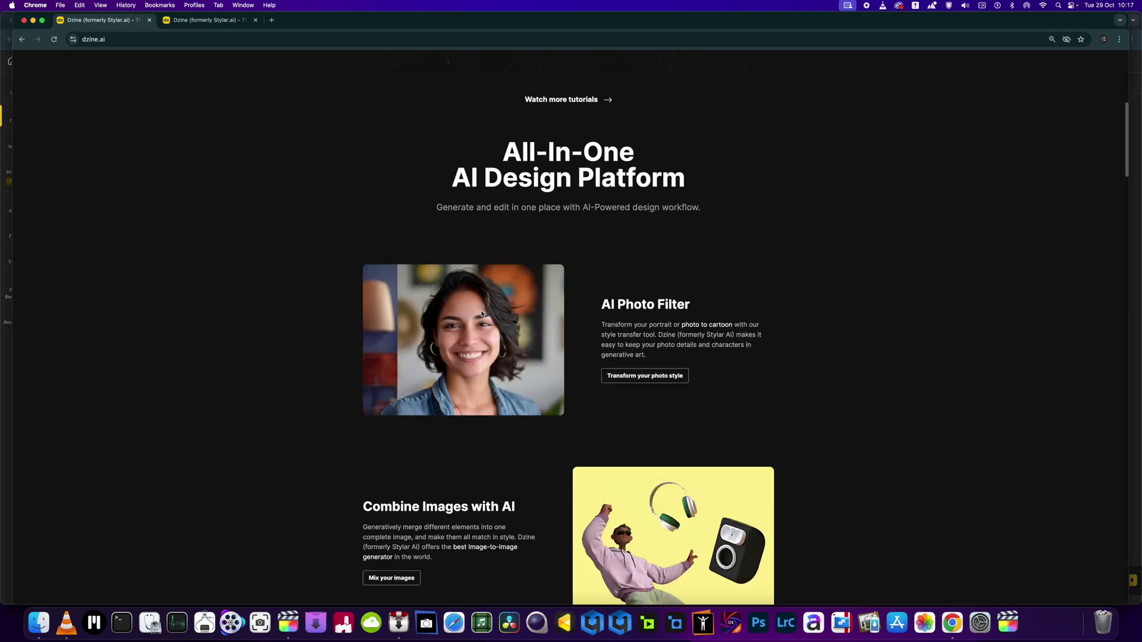
scroll(482, 314, "down", 2)
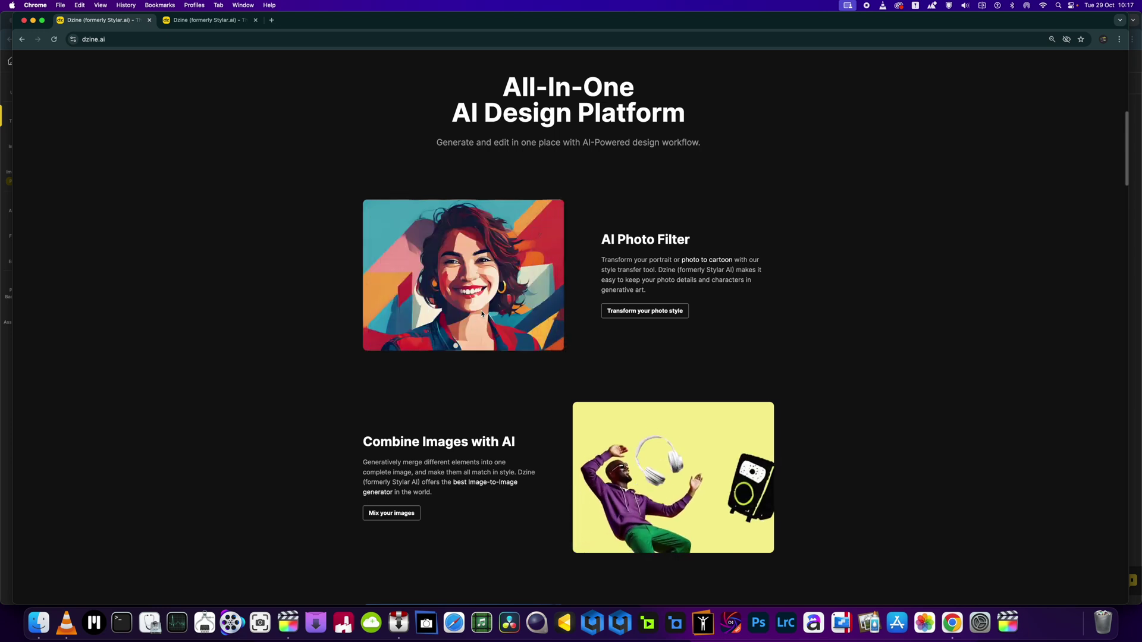
scroll(482, 315, "down", 1)
scroll(483, 314, "down", 2)
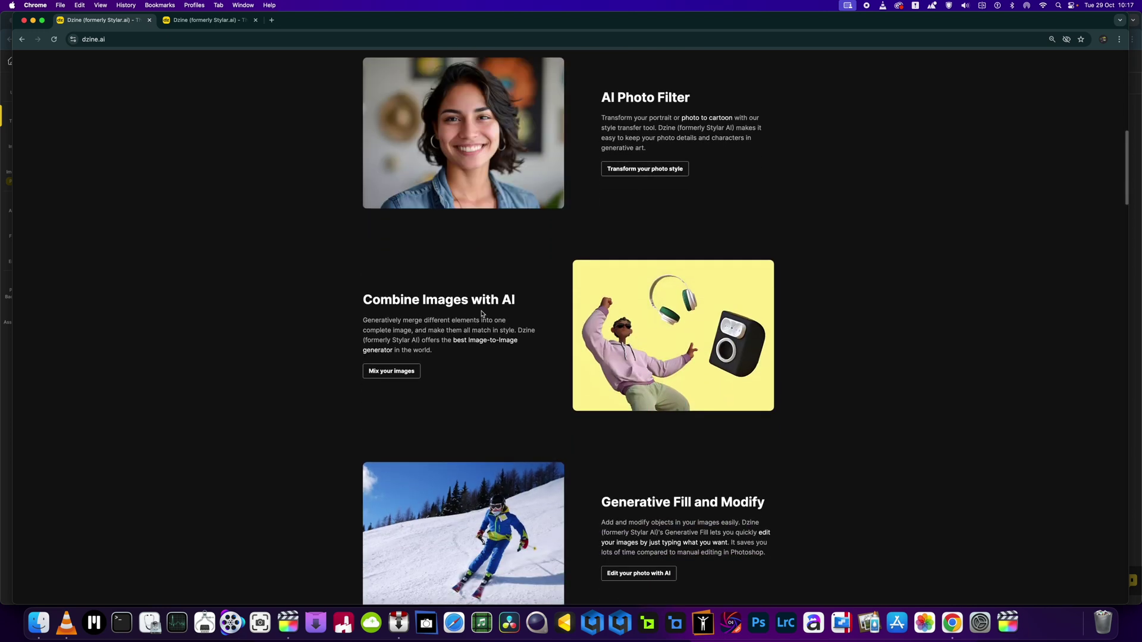
scroll(482, 314, "down", 1)
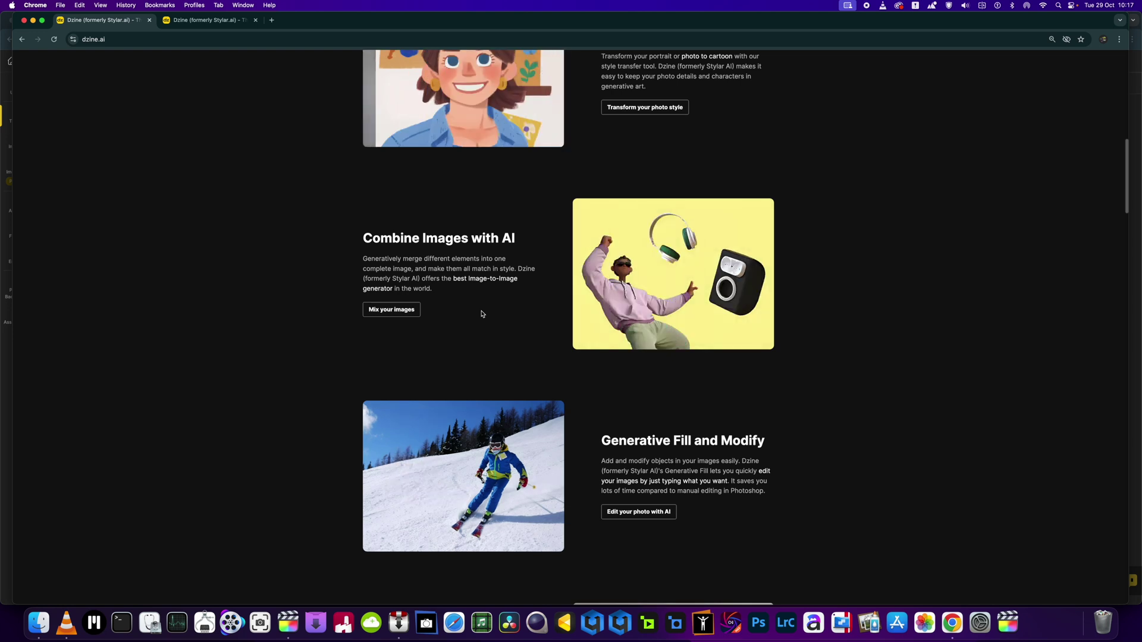
scroll(482, 315, "down", 2)
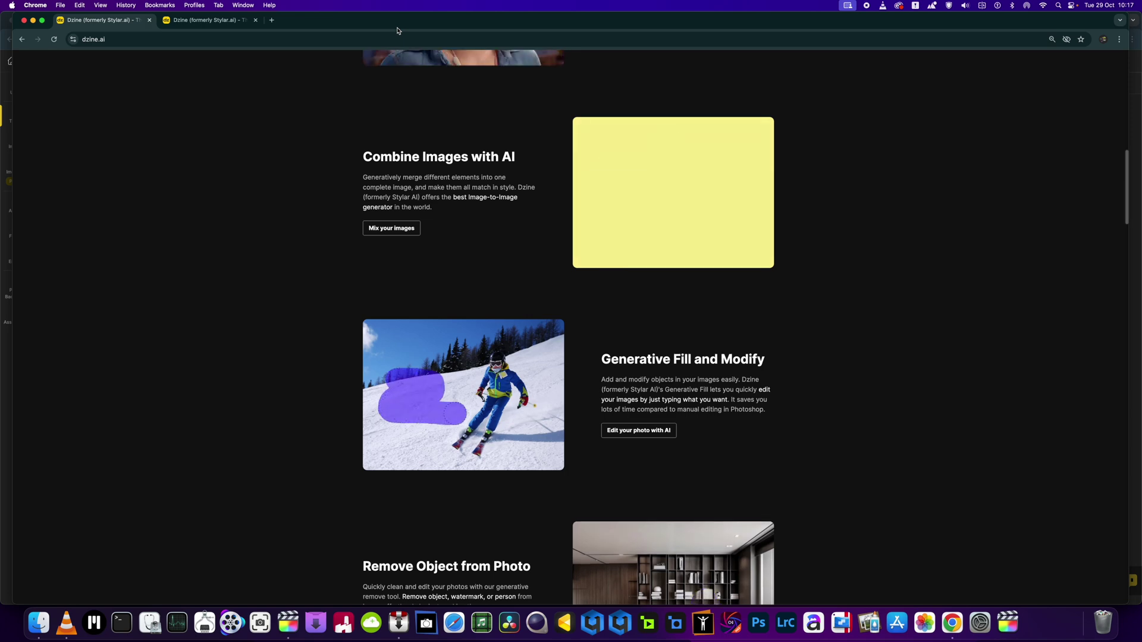
scroll(409, 151, "down", 2)
scroll(408, 153, "down", 3)
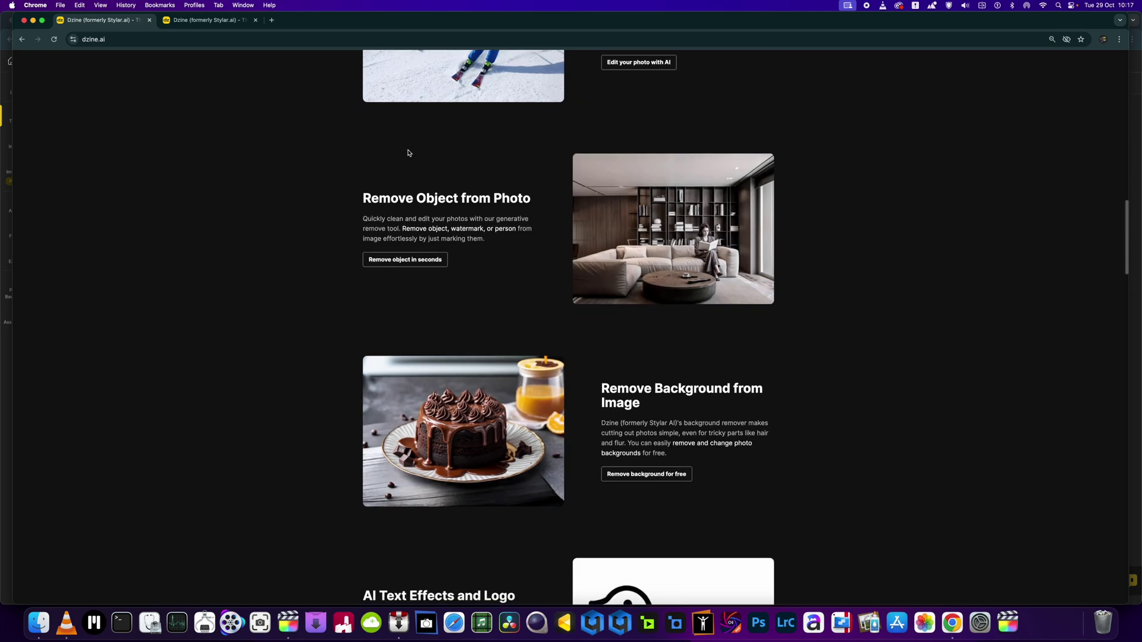
scroll(408, 153, "down", 2)
scroll(408, 153, "down", 3)
scroll(408, 152, "down", 2)
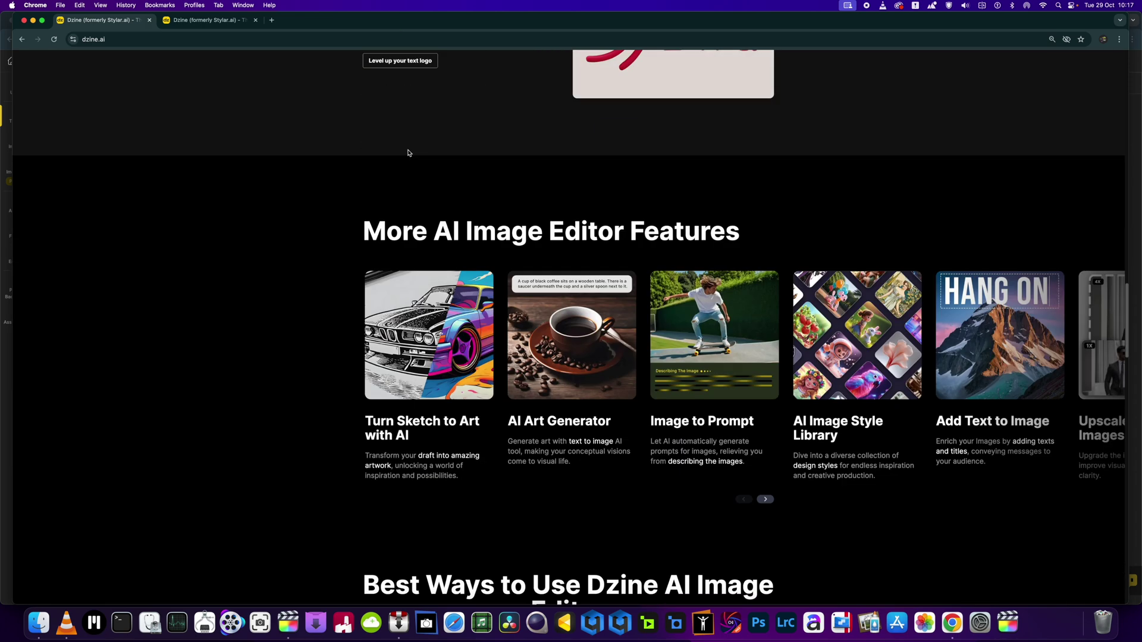
scroll(408, 152, "down", 2)
scroll(408, 152, "down", 1)
scroll(408, 156, "down", 1)
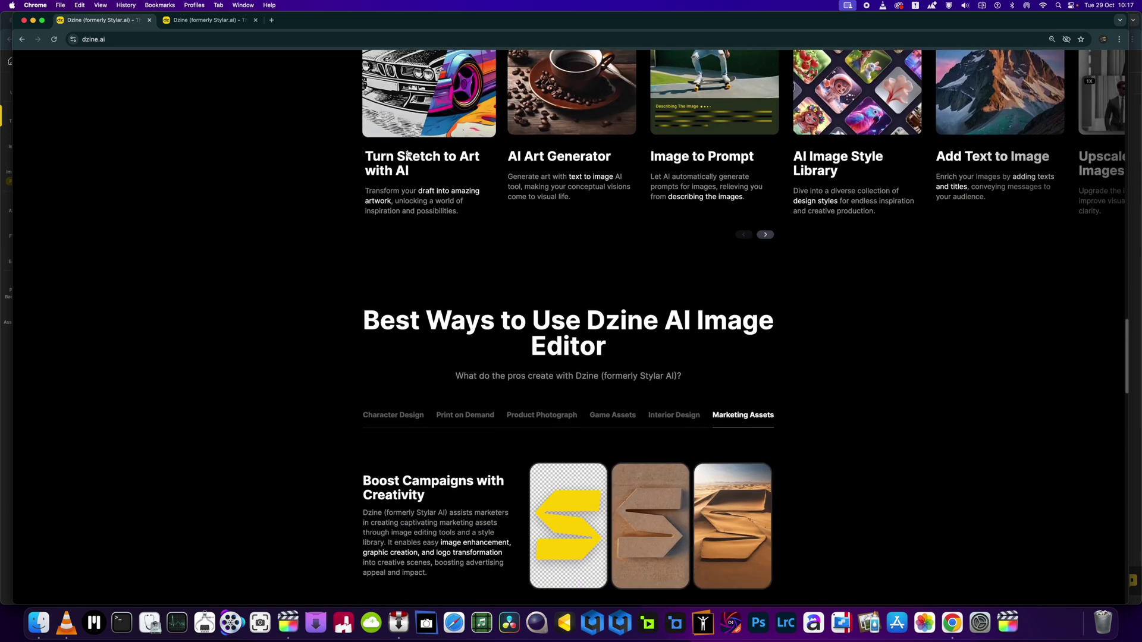
scroll(408, 155, "down", 2)
scroll(408, 153, "down", 2)
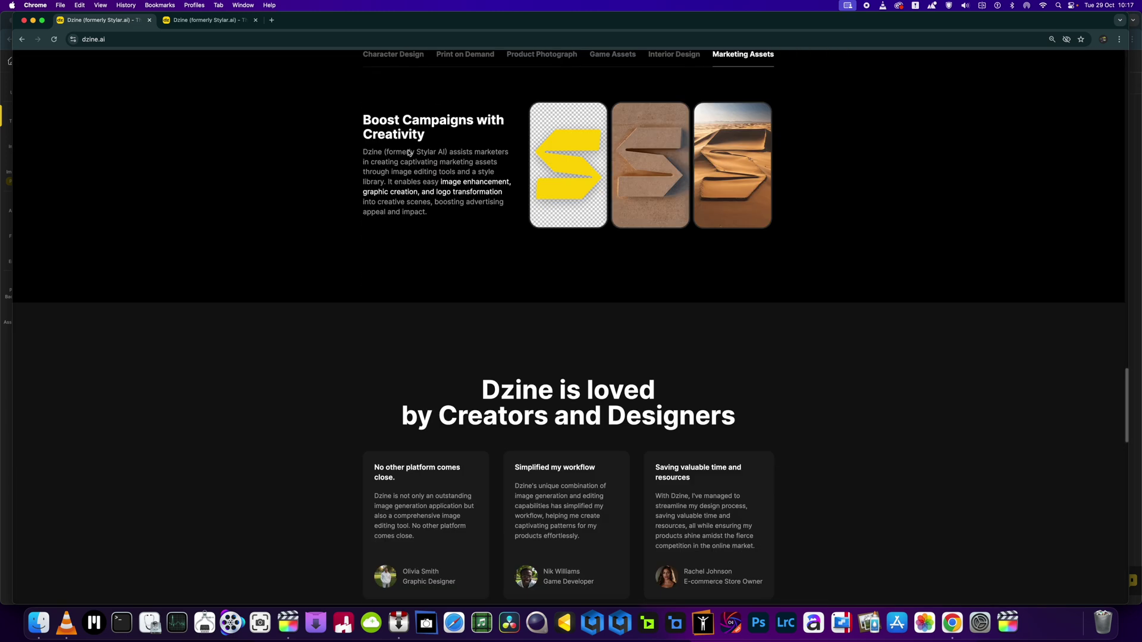
scroll(409, 153, "down", 1)
scroll(409, 152, "up", 5)
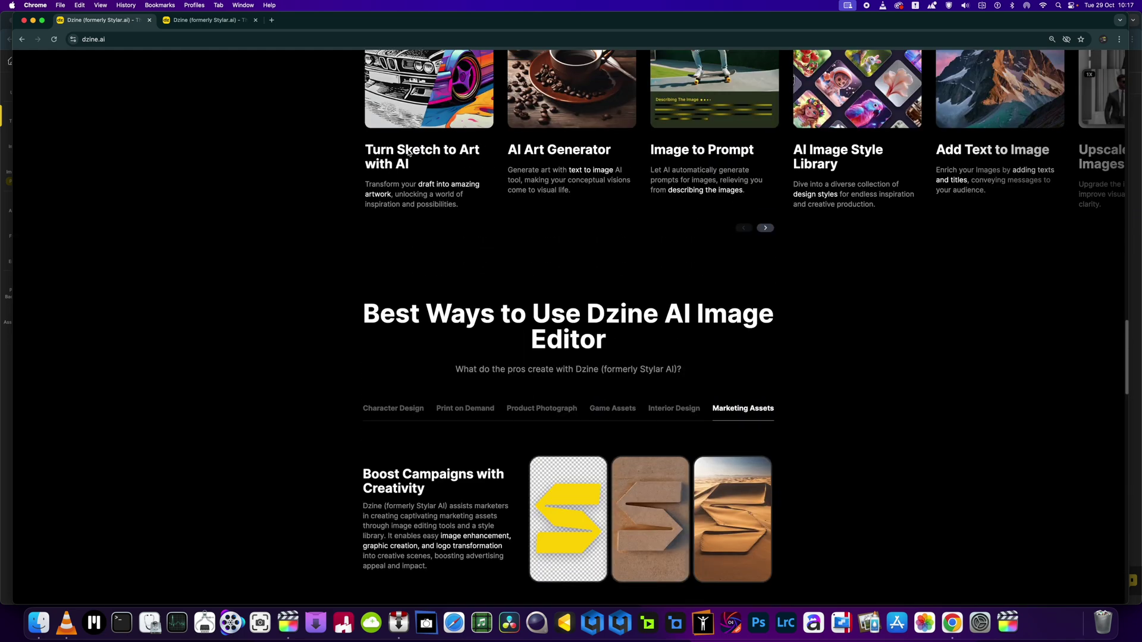
left_click(191, 22)
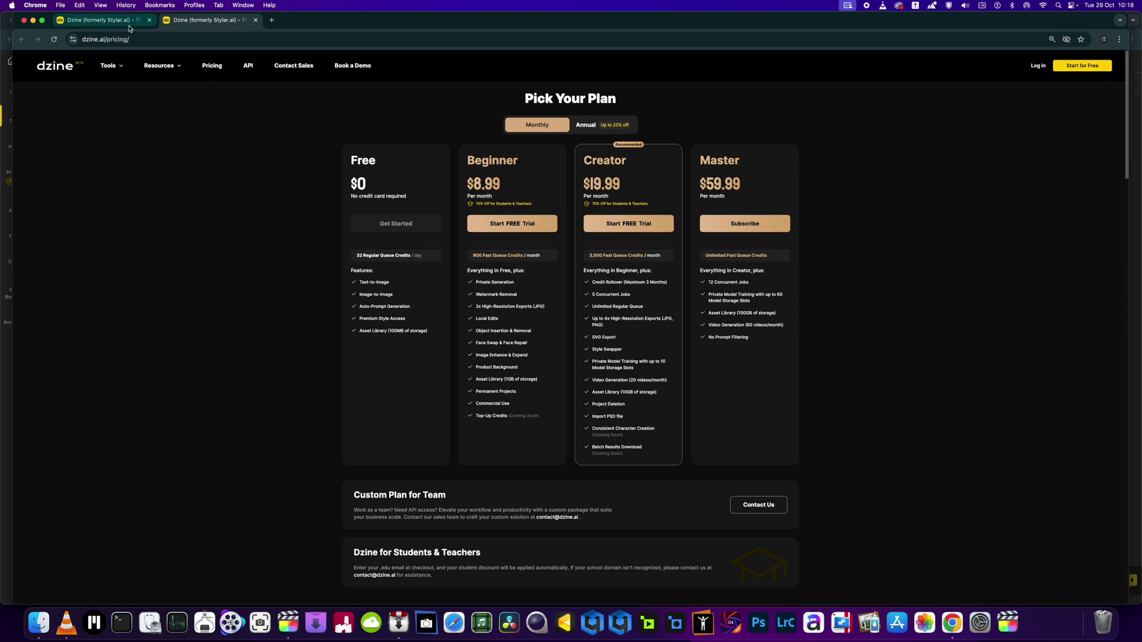
- Close the pricing window to reveal the canvas editor with the fashion model prompt at 9:16
left_click(23, 21)
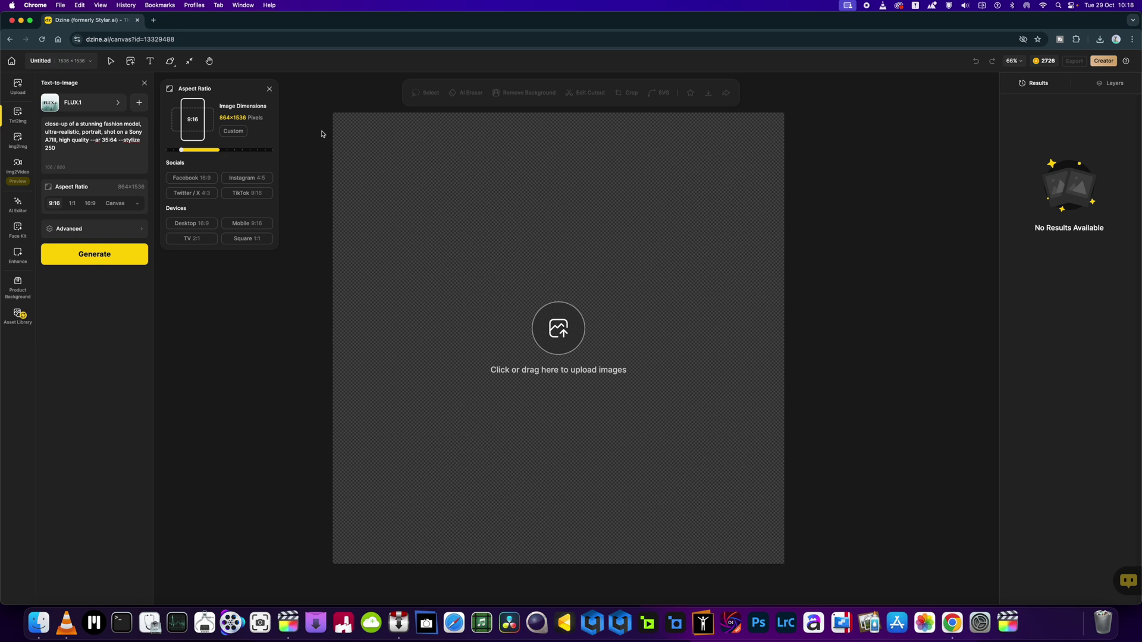
left_click_drag(265, 19, 267, 20)
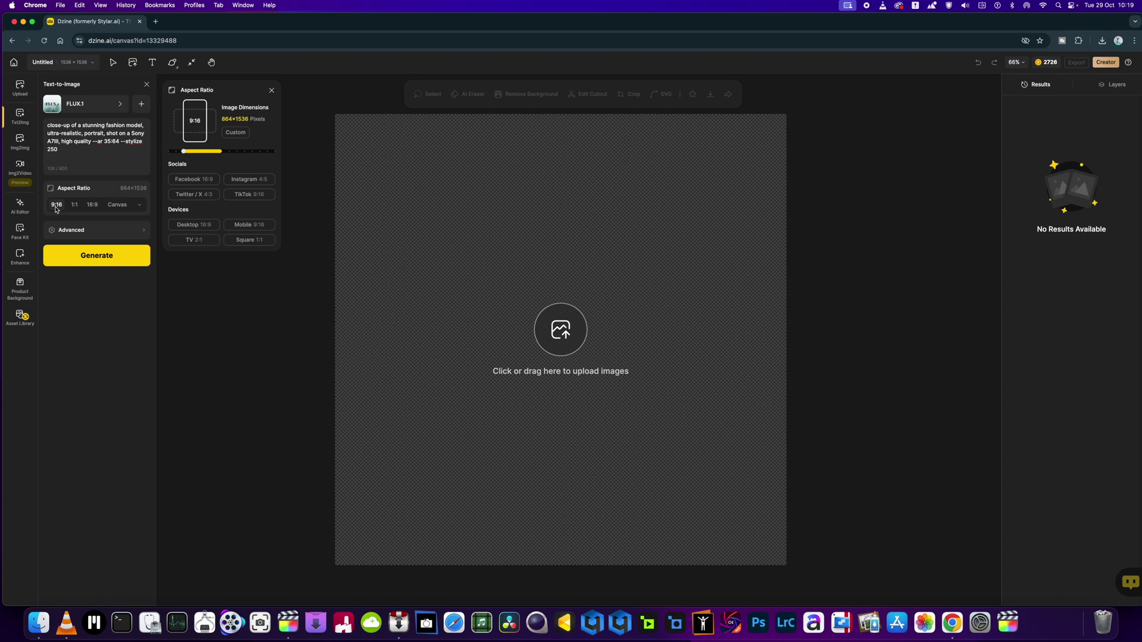
- Generate close-up fashion model portraits from the Text-to-Image prompt
left_click(88, 257)
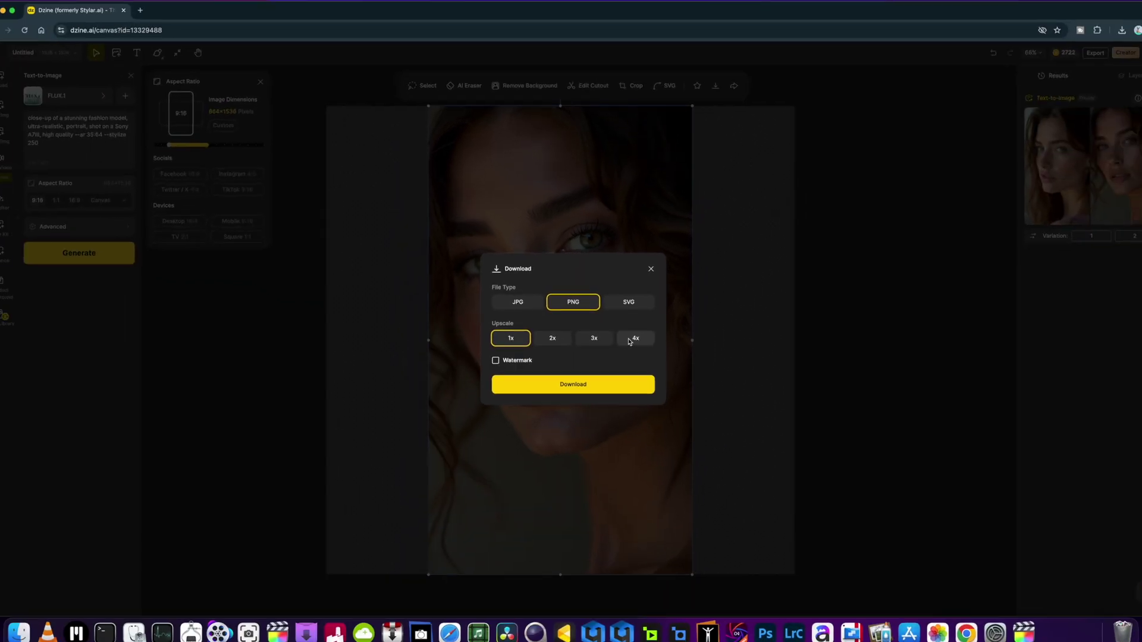
- Start a 4x PNG upscale, place the second portrait on the canvas, and bring up the style library
left_click(629, 340)
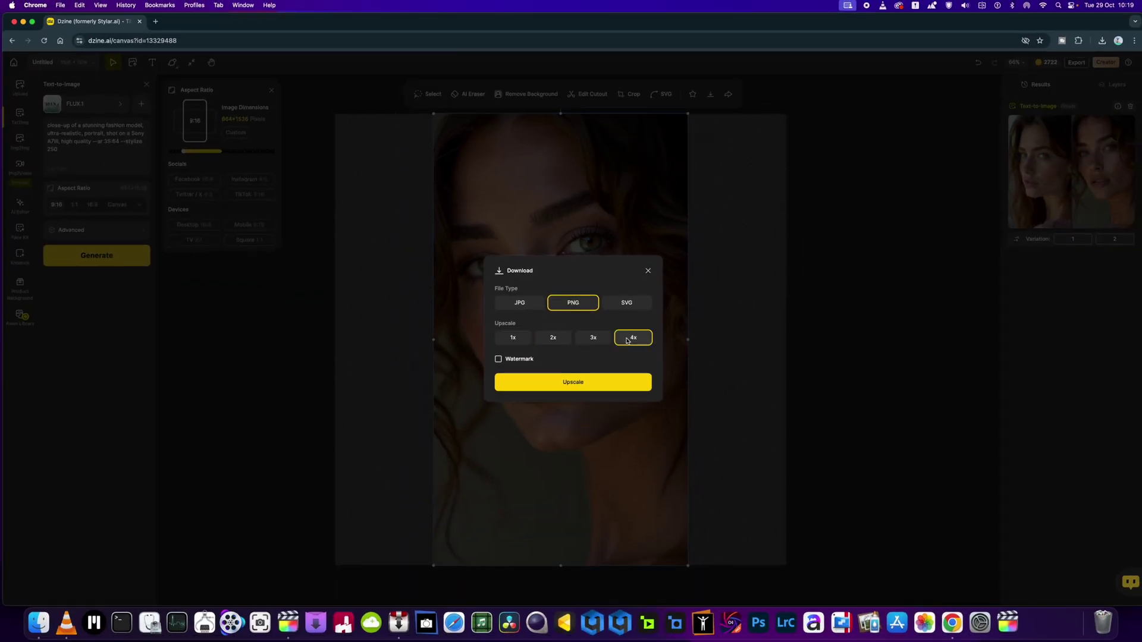
left_click(566, 383)
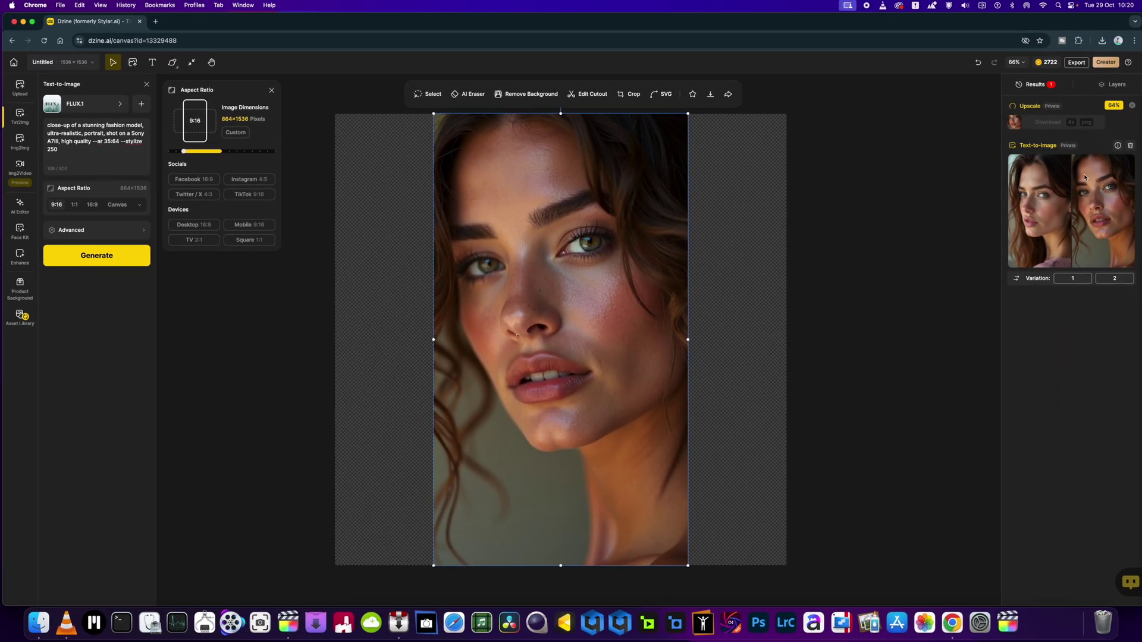
mouse_move(1103, 211)
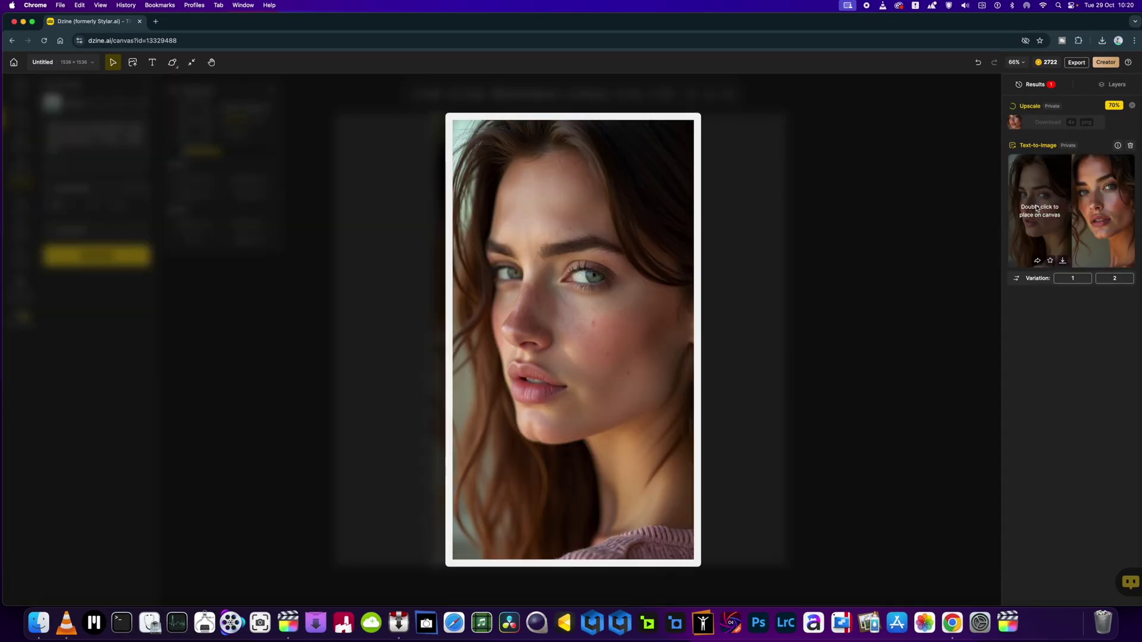
double_click(1101, 217)
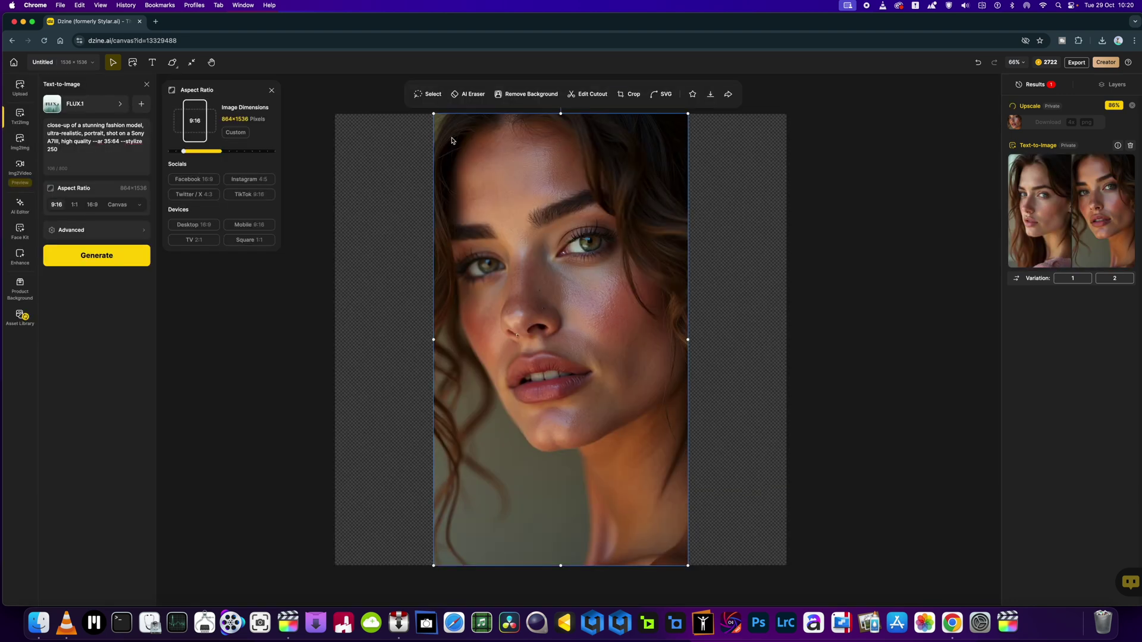
left_click(120, 108)
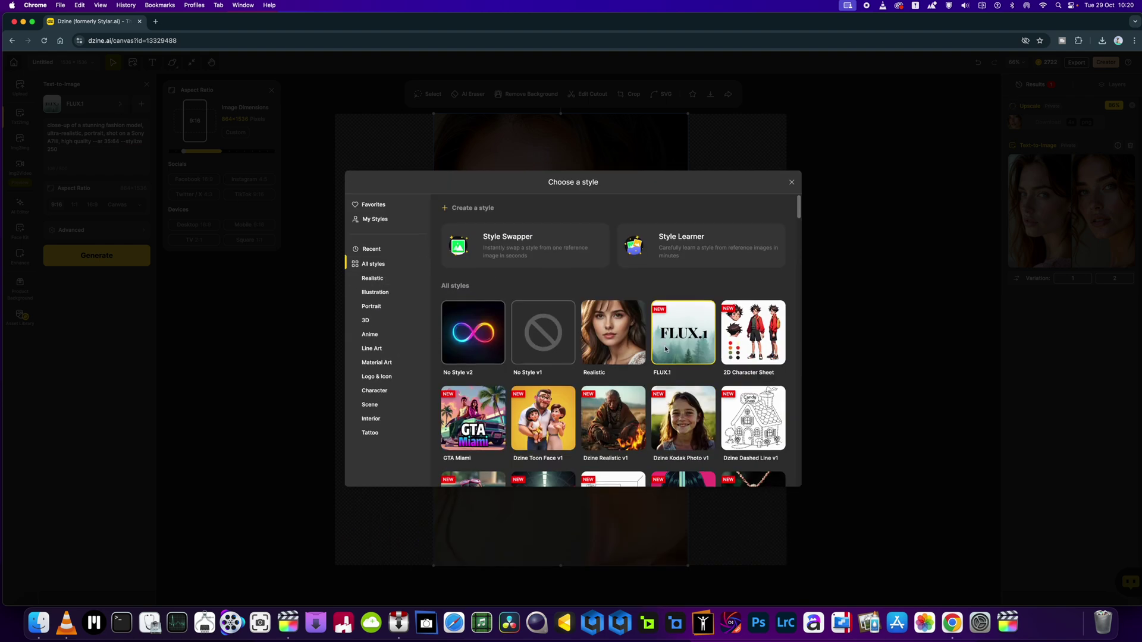
scroll(666, 349, "down", 1)
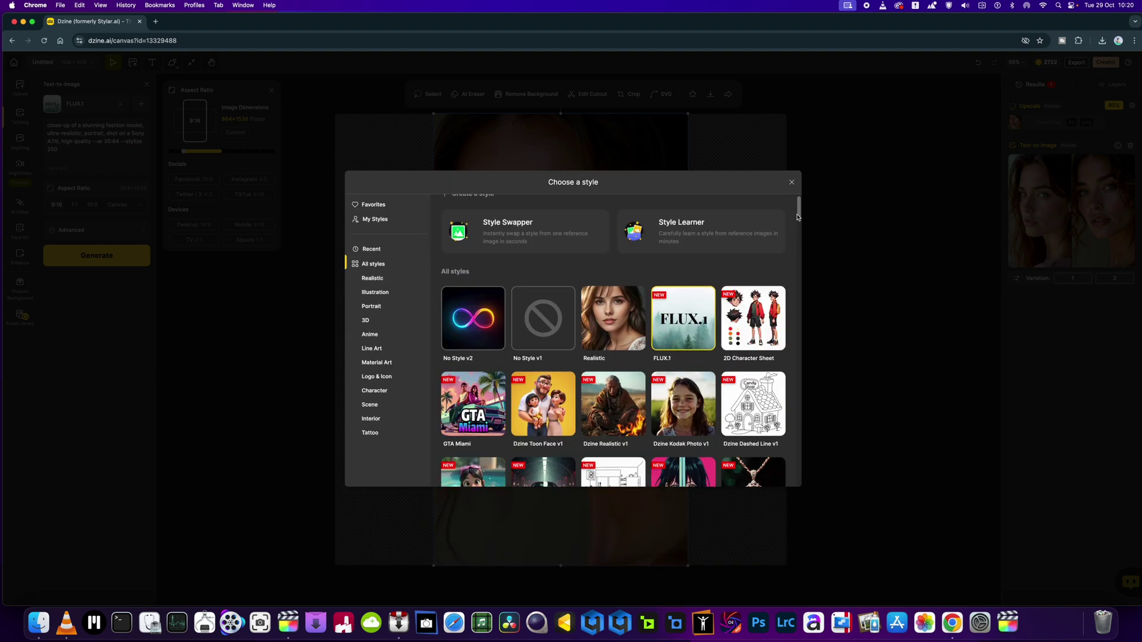
left_click_drag(799, 216, 799, 247)
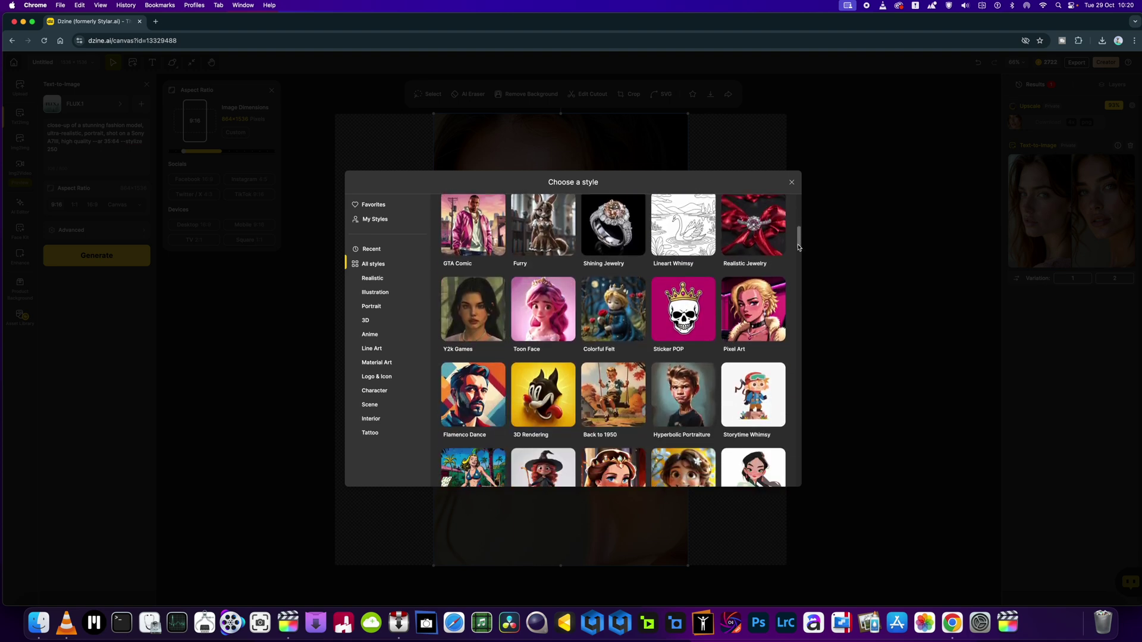
mouse_move(798, 247)
left_mouse_down()
mouse_move(797, 284)
mouse_move(802, 210)
left_mouse_up()
scroll(801, 210, "down", 1)
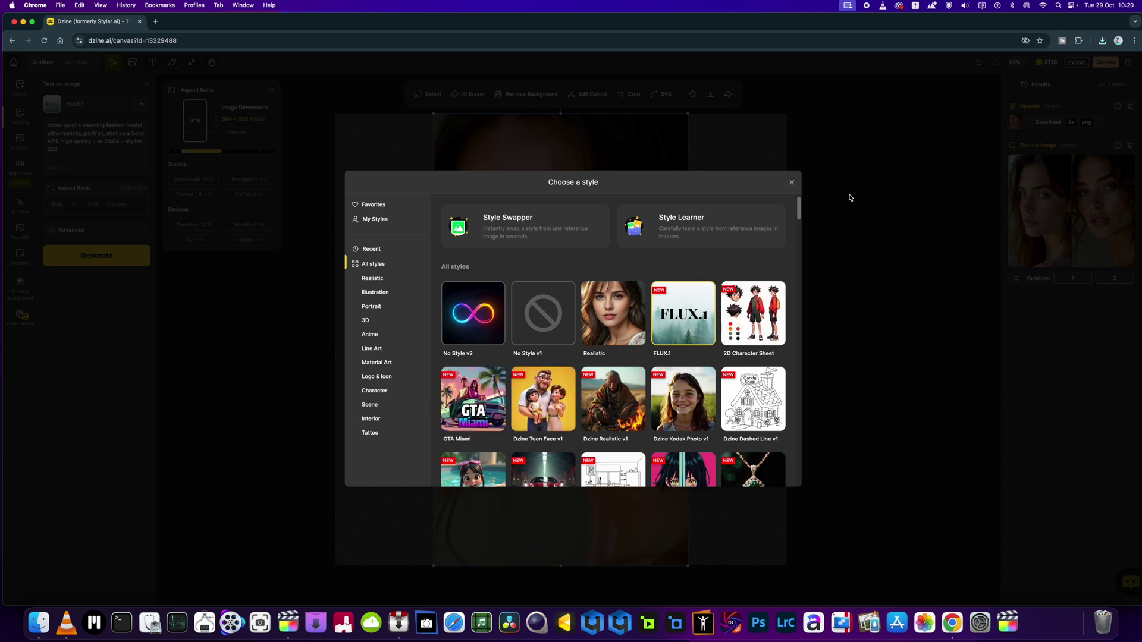
left_click_drag(802, 212, 800, 227)
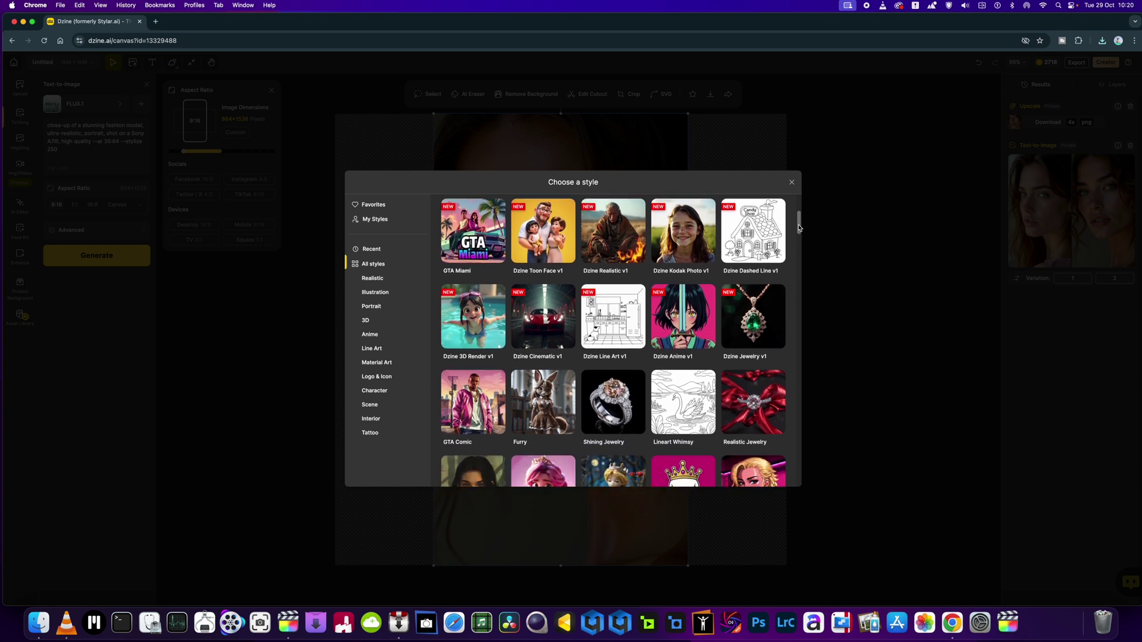
left_click_drag(800, 226, 799, 263)
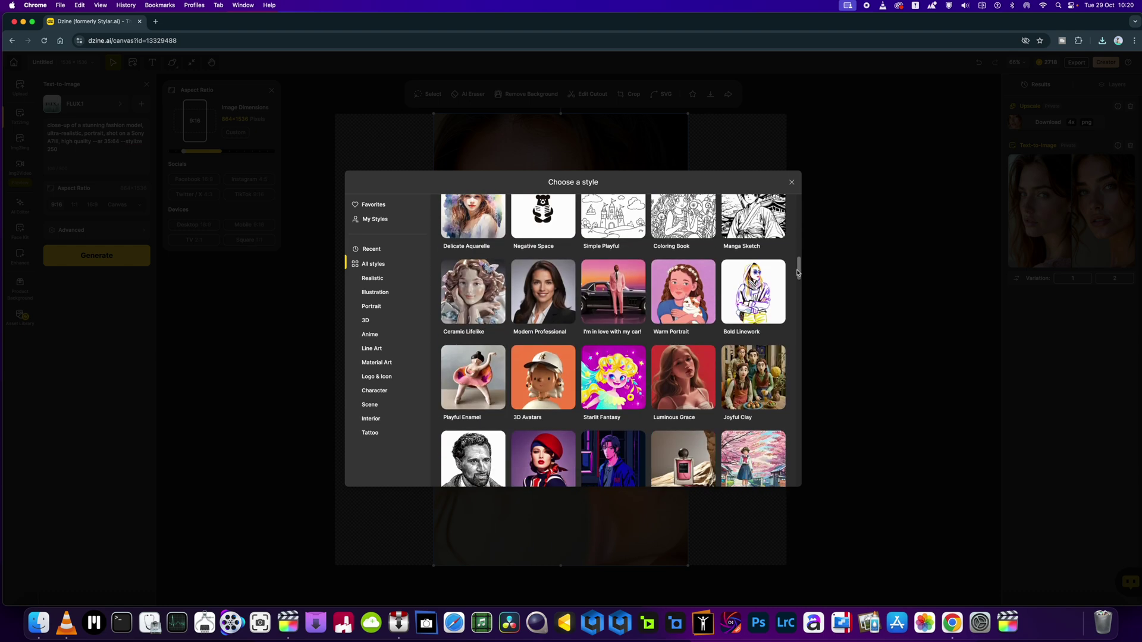
left_click_drag(799, 273, 792, 322)
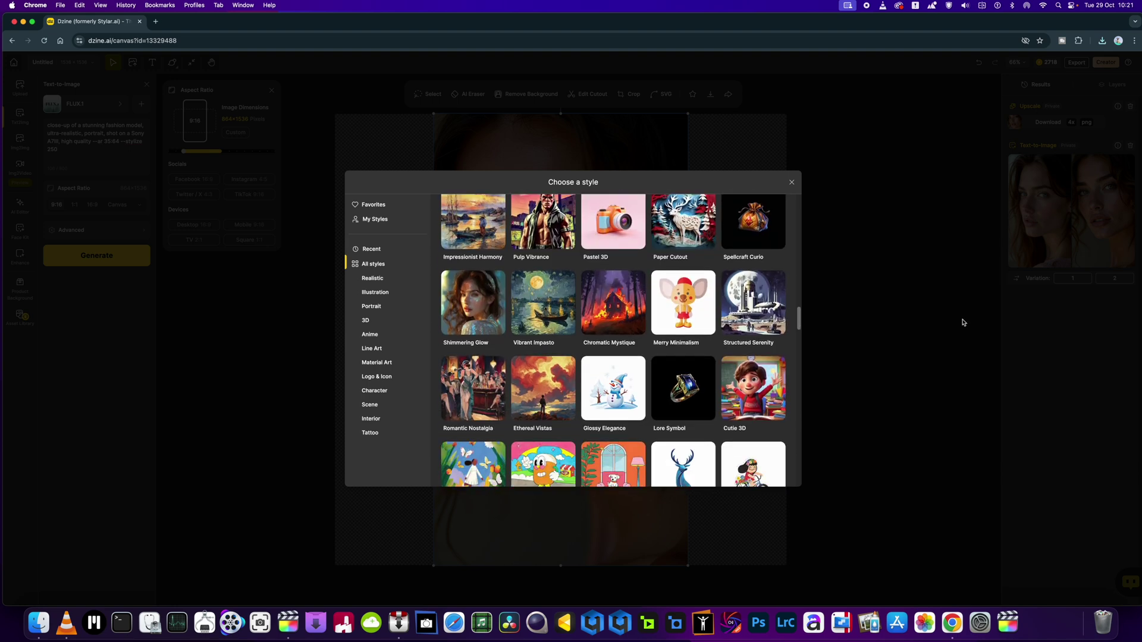
- Close the style library and return to the portrait canvas
left_click(960, 321)
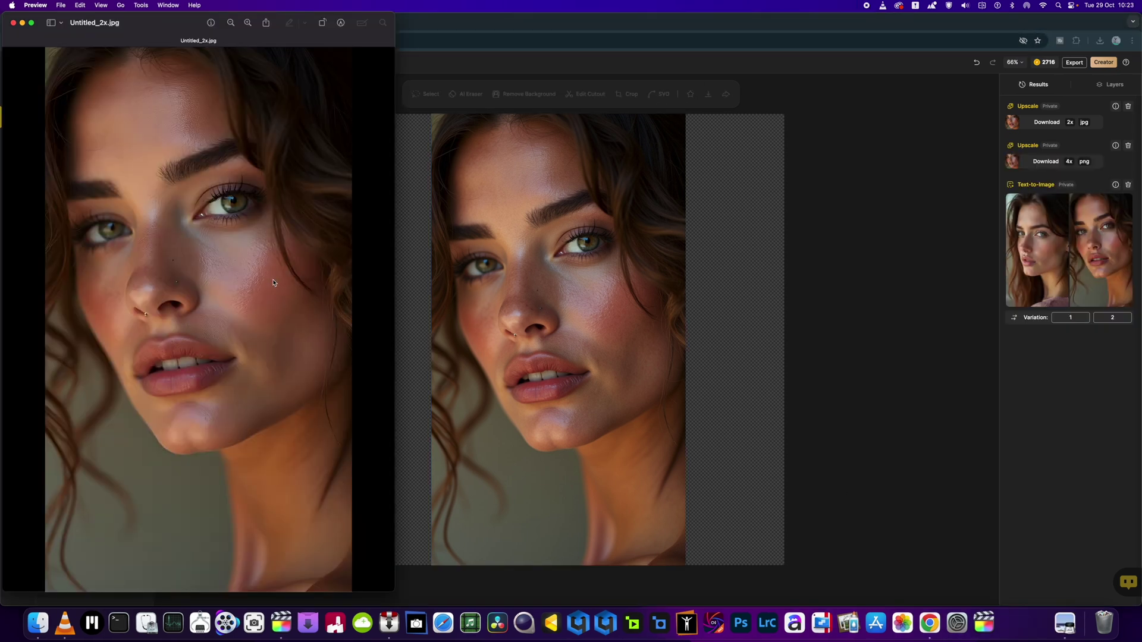
- Zoom into the 2x portrait's facial detail, fit it to the window, then close Untitled_2x.jpg
left_click(248, 22)
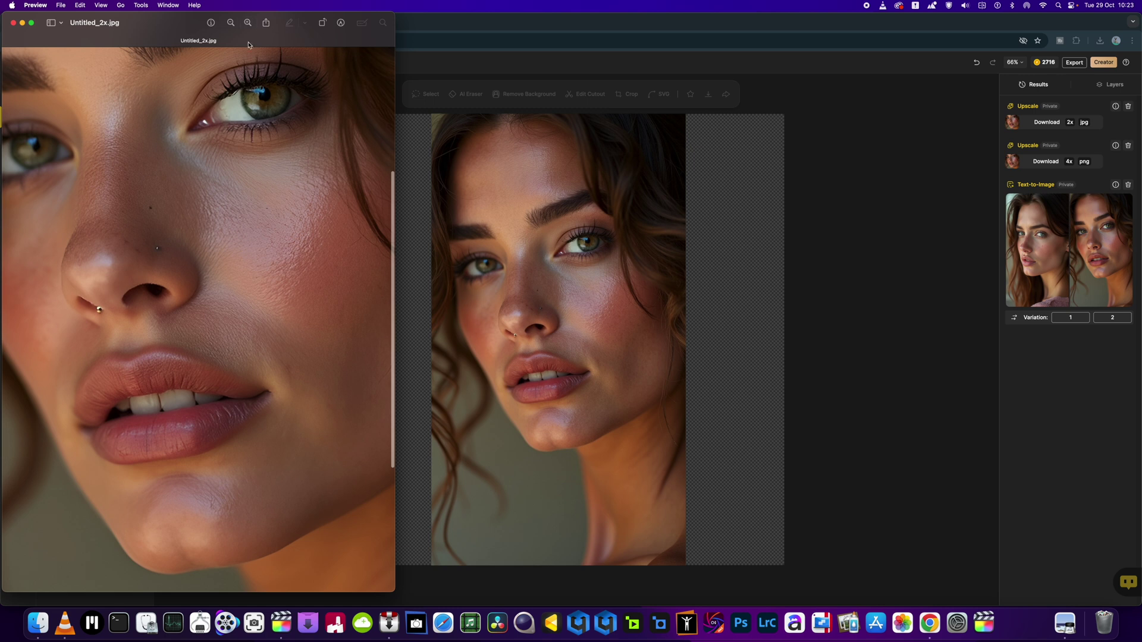
scroll(250, 169, "up", 2)
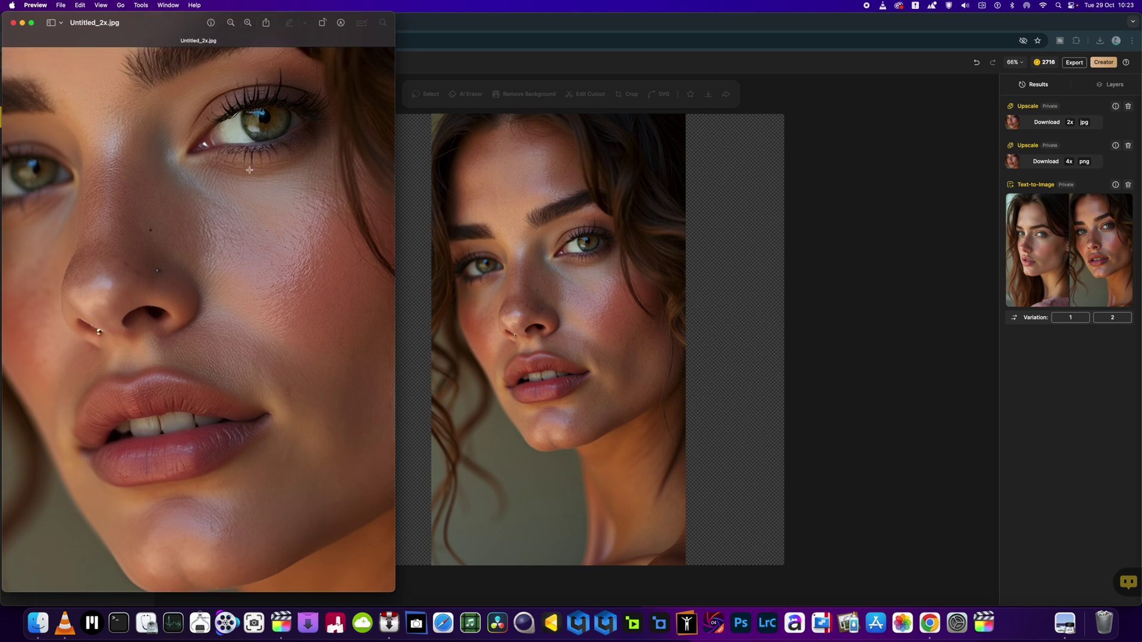
scroll(249, 169, "down", 2)
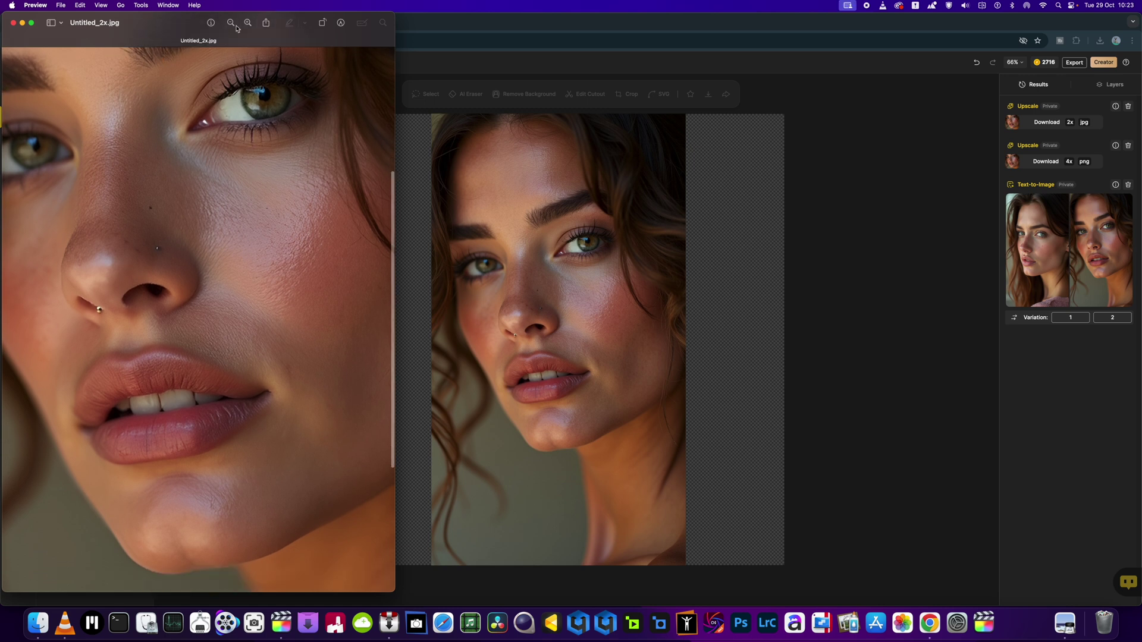
key("super+9")
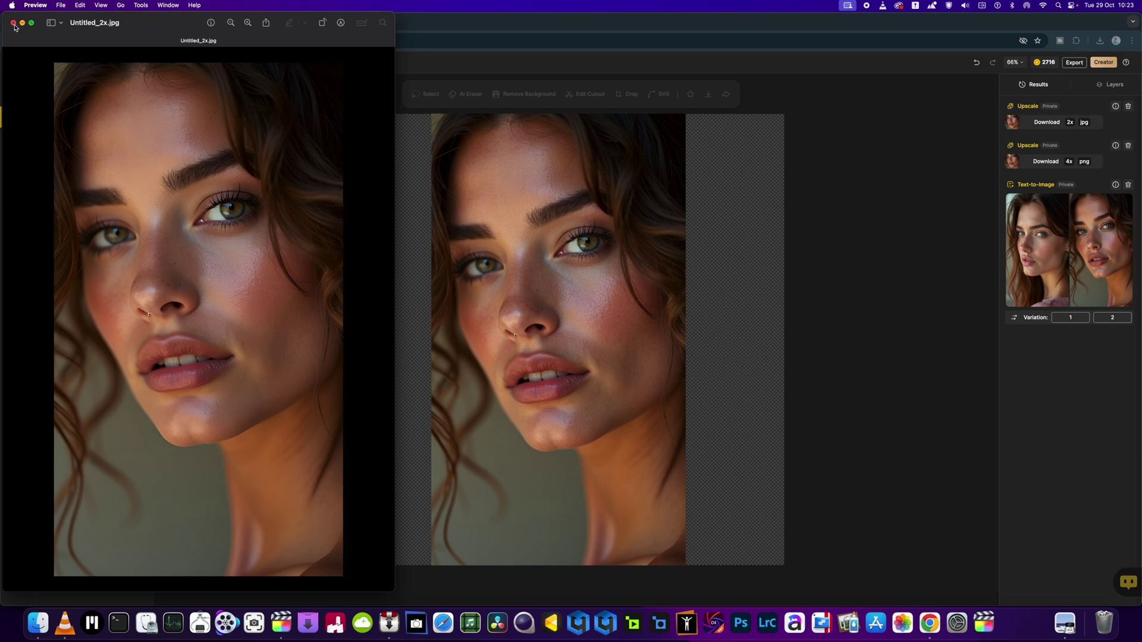
left_click(14, 22)
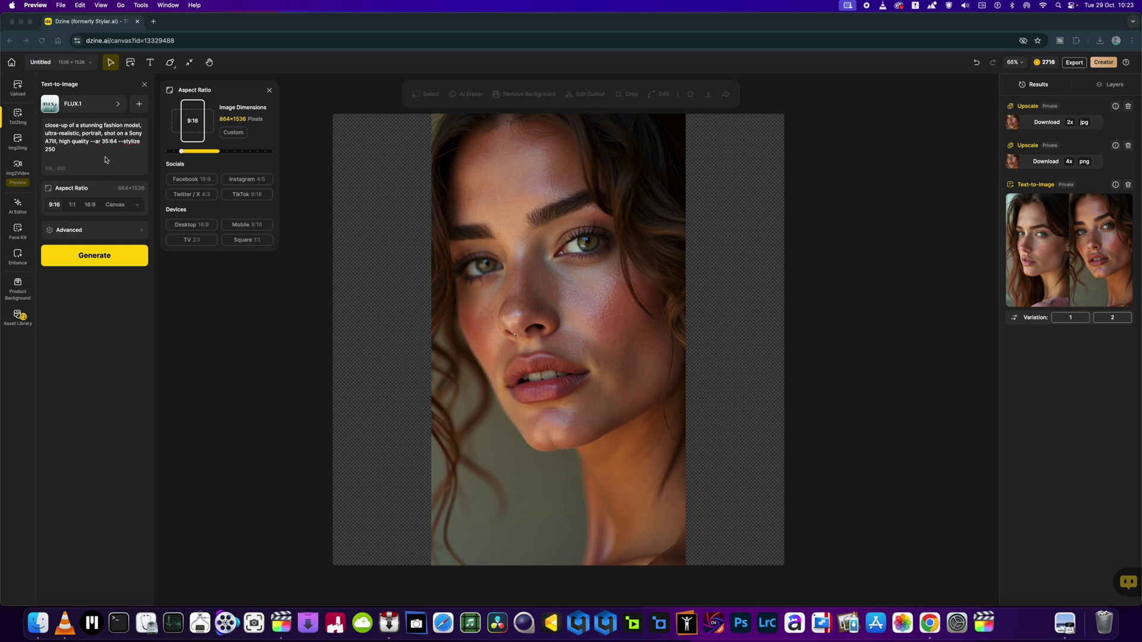
left_click(120, 105)
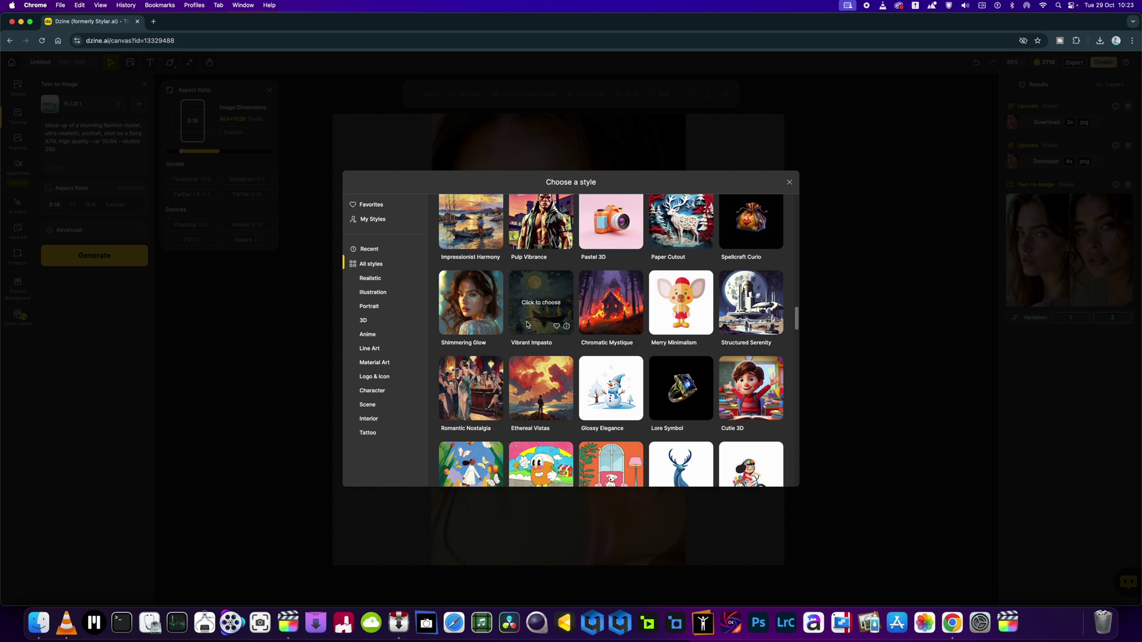
scroll(527, 324, "up", 1)
scroll(528, 324, "up", 1)
scroll(528, 324, "up", 3)
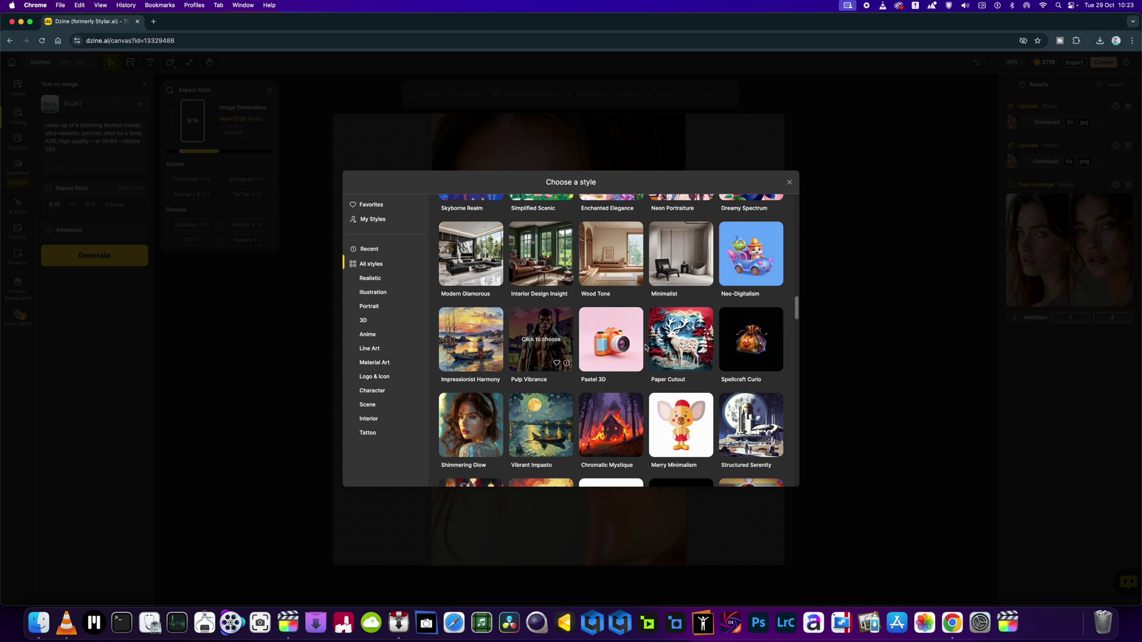
left_click_drag(796, 309, 798, 210)
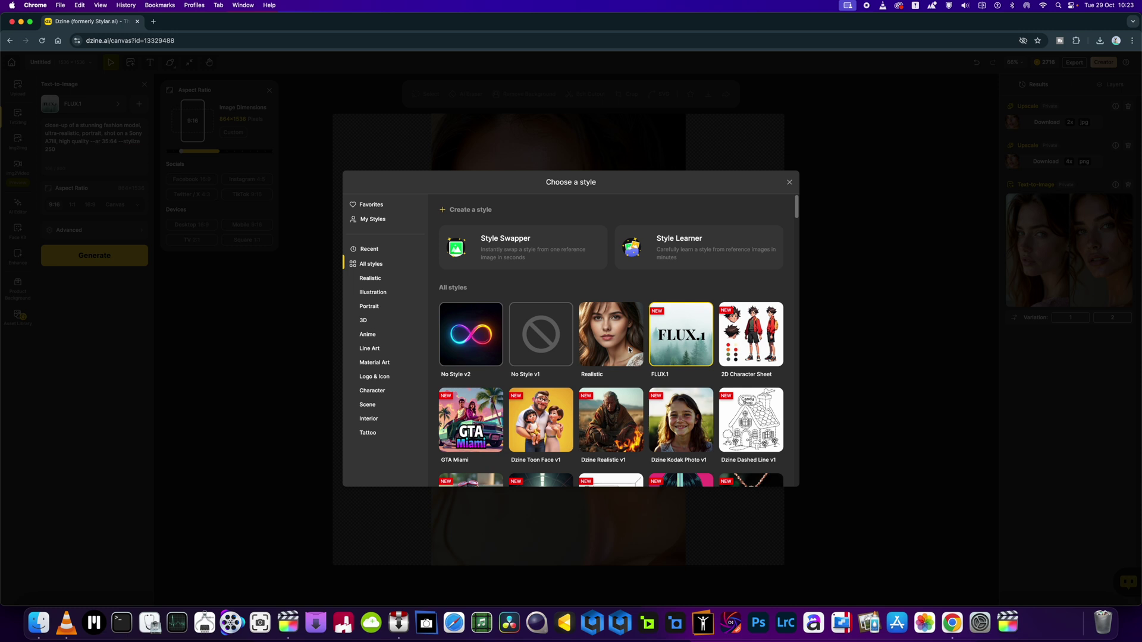
mouse_move(610, 335)
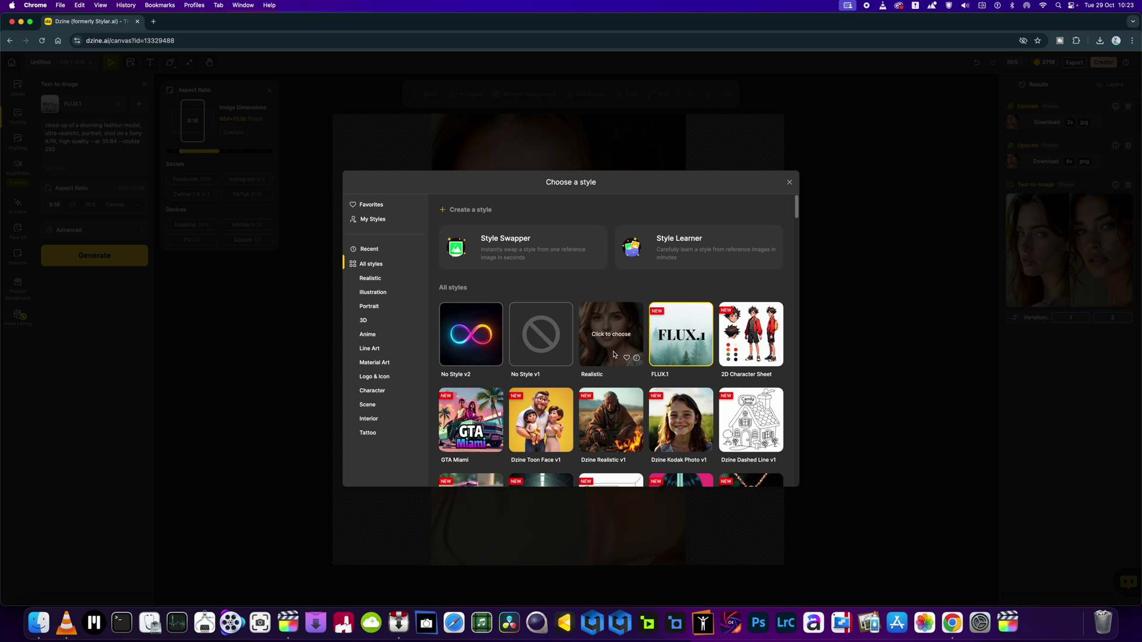
left_click(373, 377)
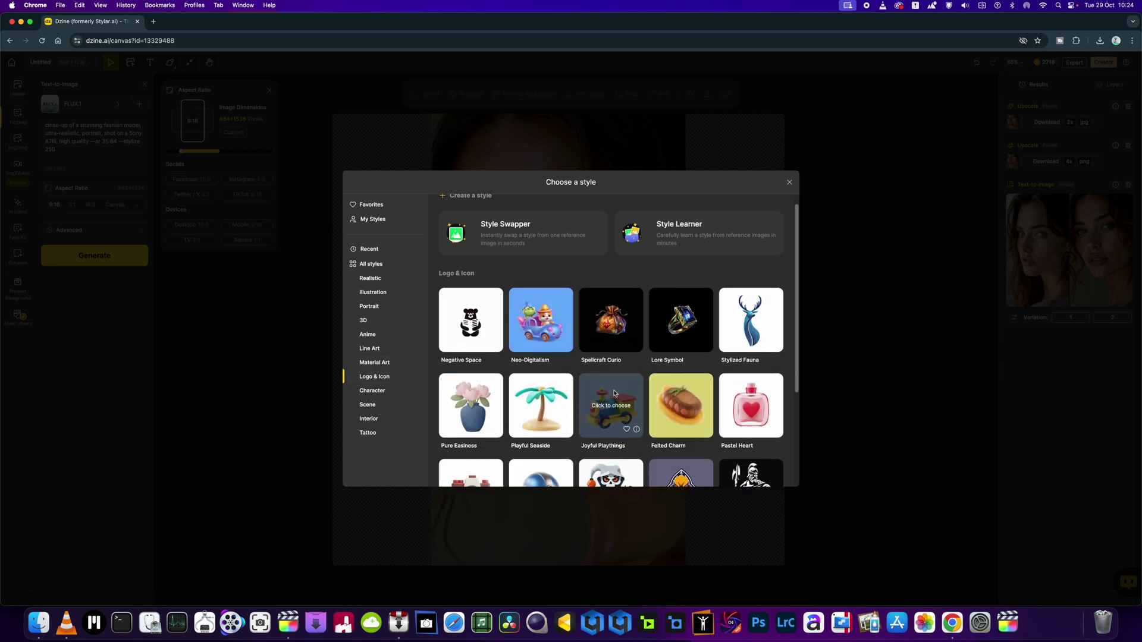
scroll(615, 391, "down", 3)
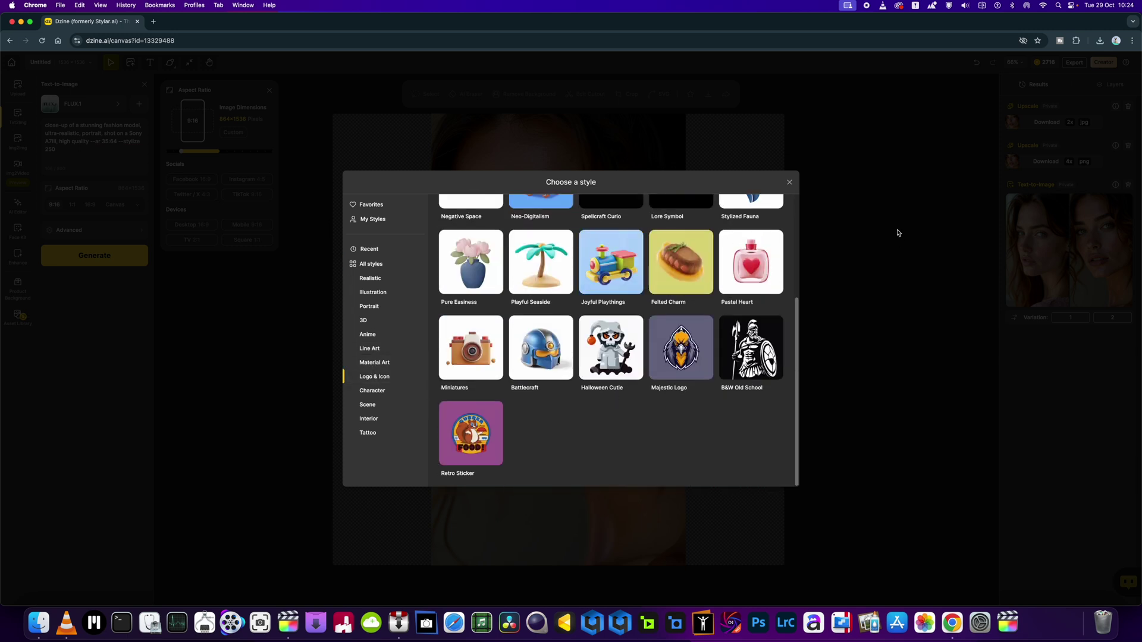
left_click(791, 183)
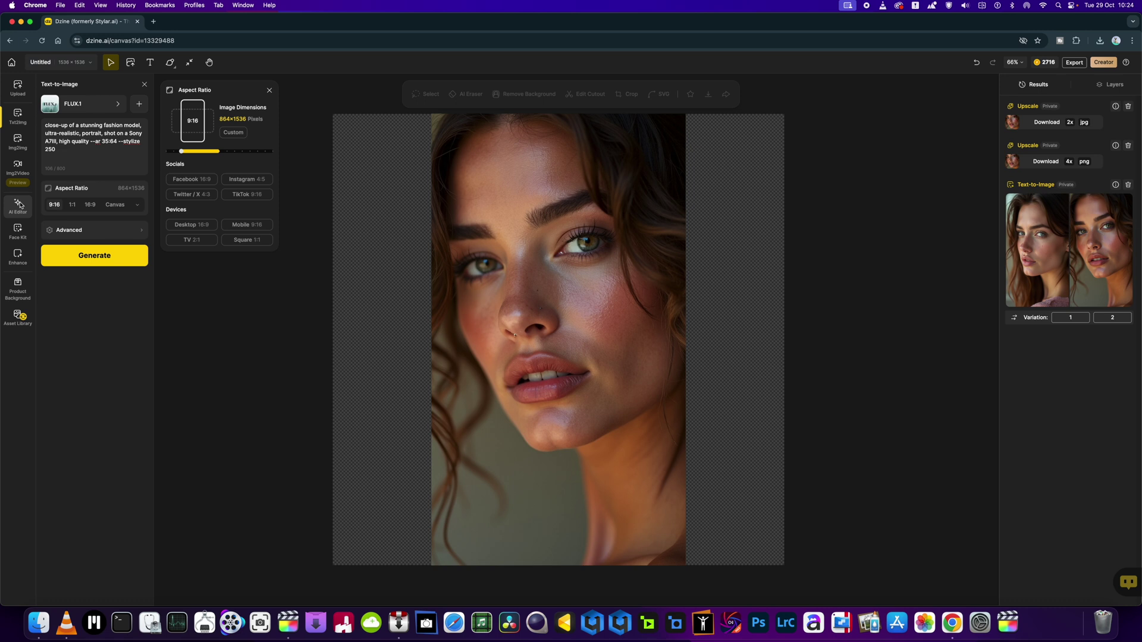
- Set the canvas portrait as the Img2Video start frame, then bring up the AI Editor tools
left_click(18, 166)
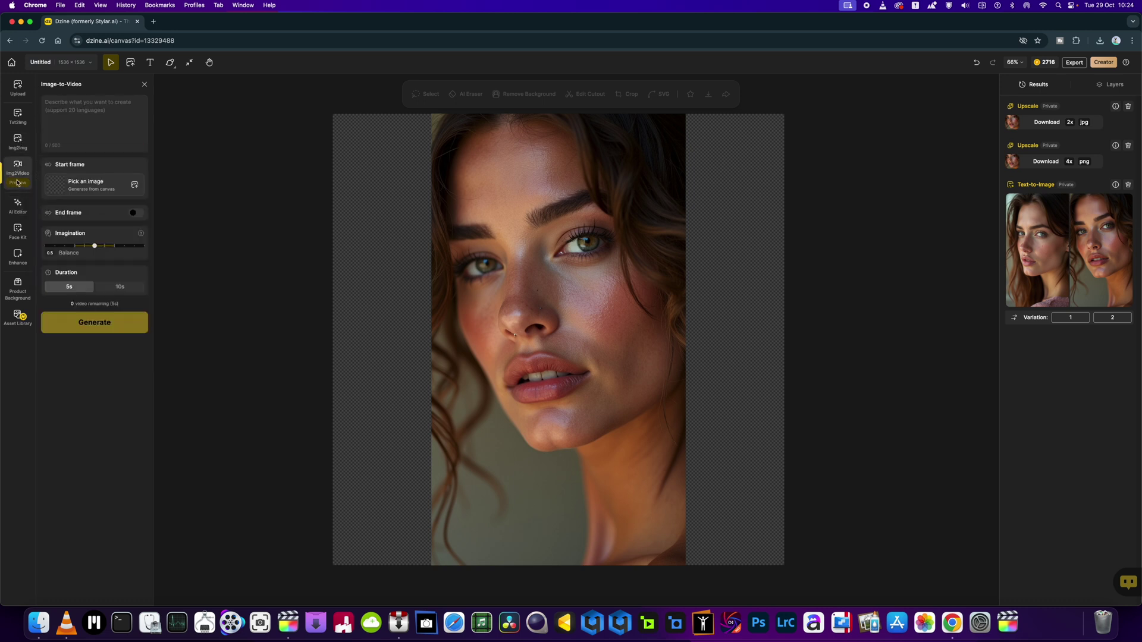
left_click(61, 189)
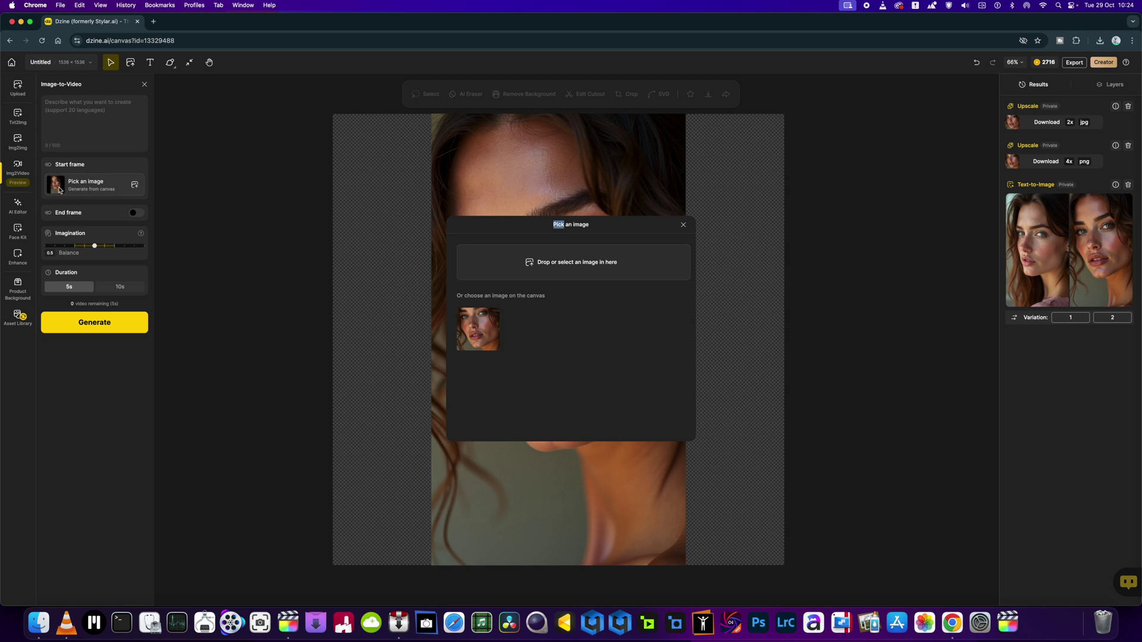
left_click(478, 327)
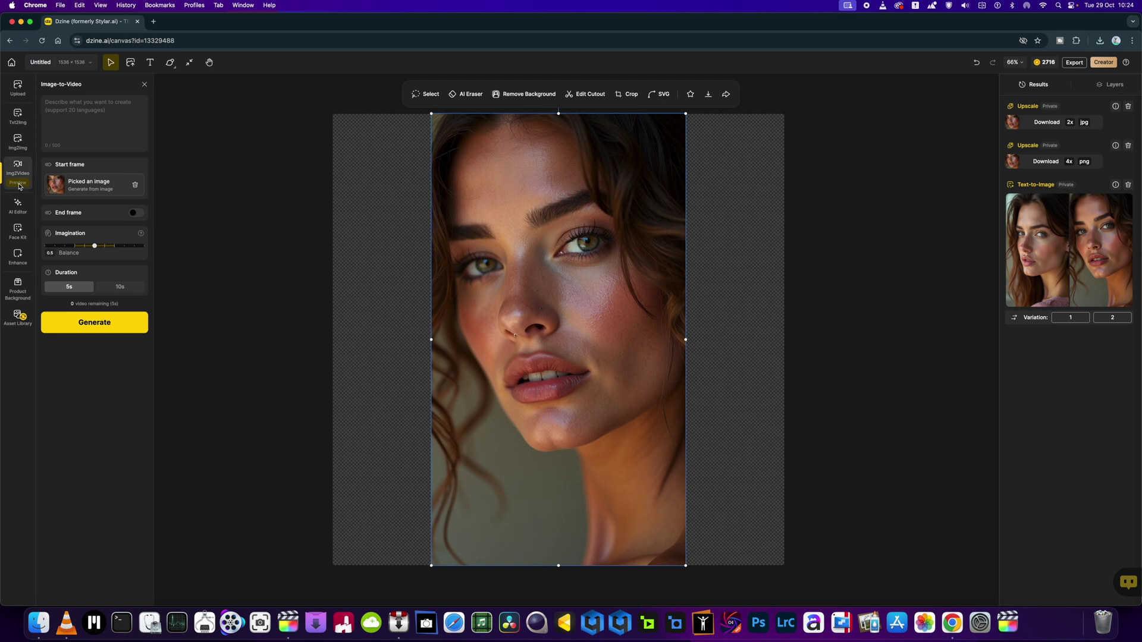
mouse_move(18, 172)
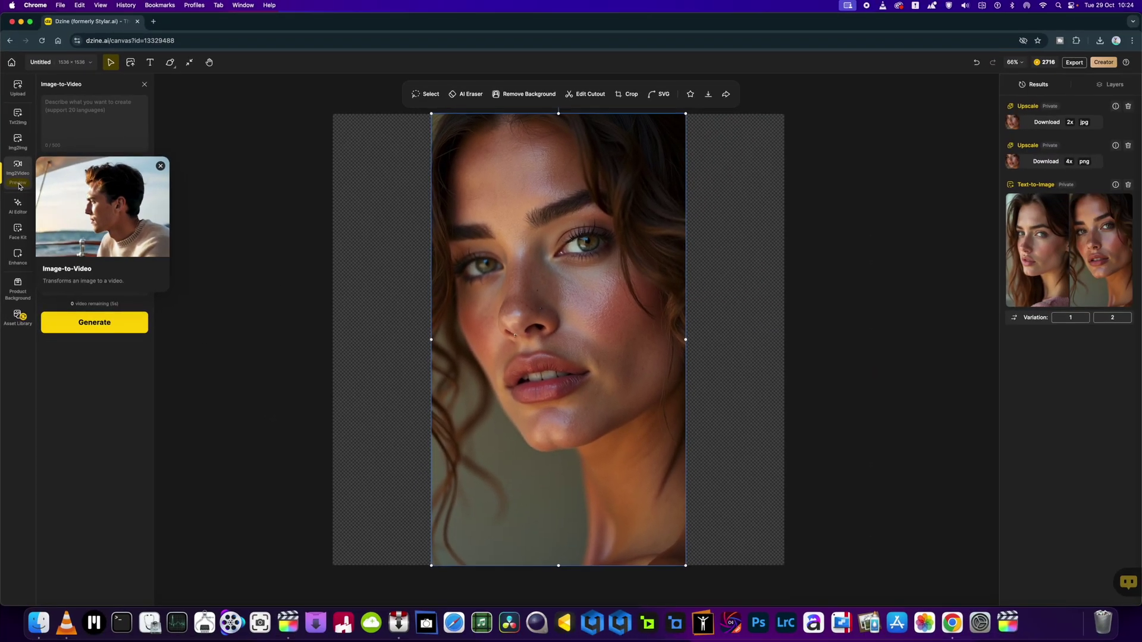
left_click(19, 210)
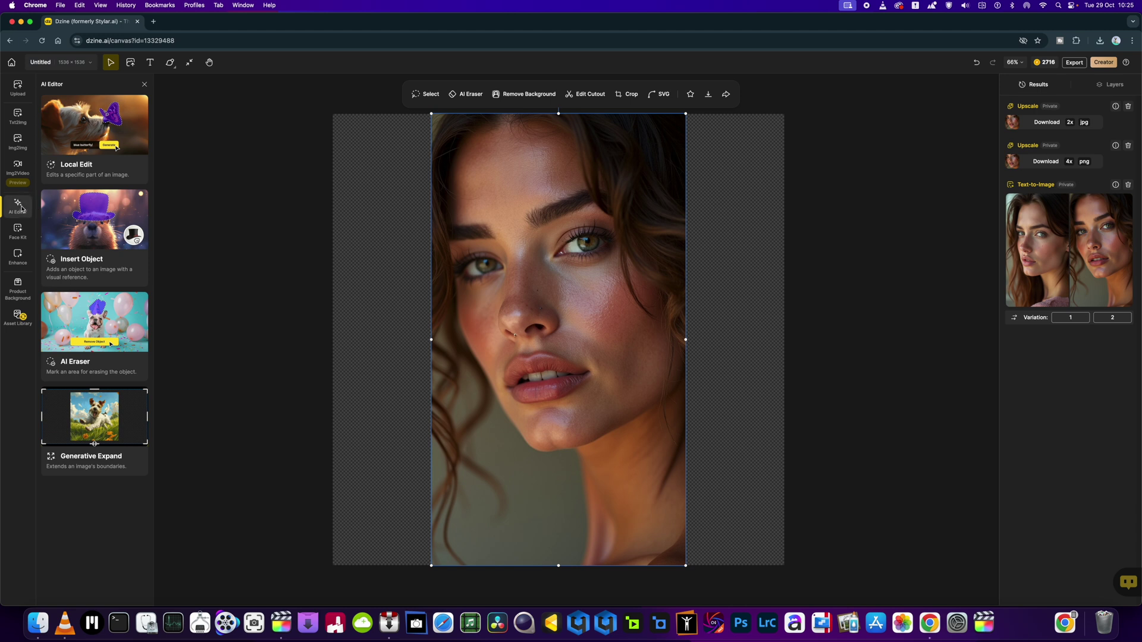
- View the Face Kit tools and Enhance mode, then show the Asset Library of sample images
left_click(19, 235)
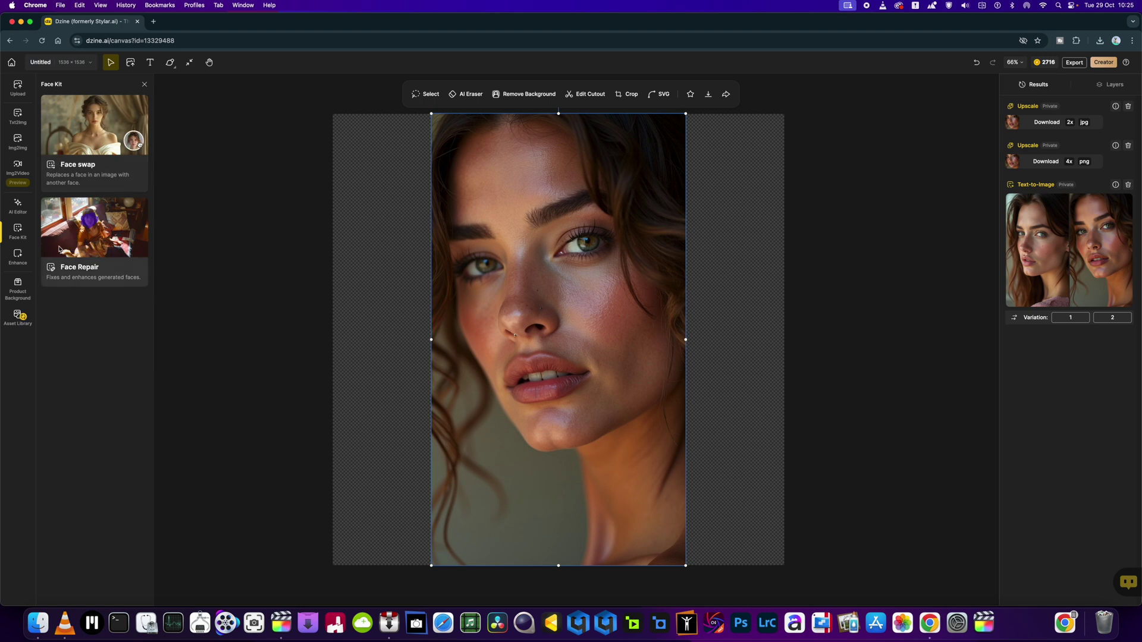
left_click(17, 257)
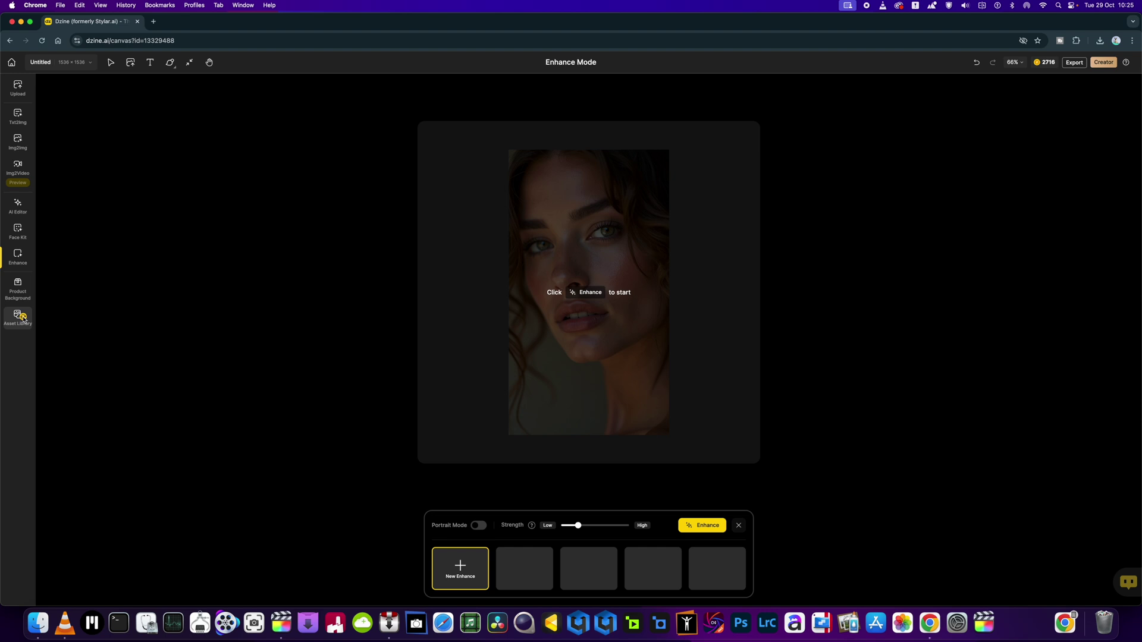
left_click(21, 317)
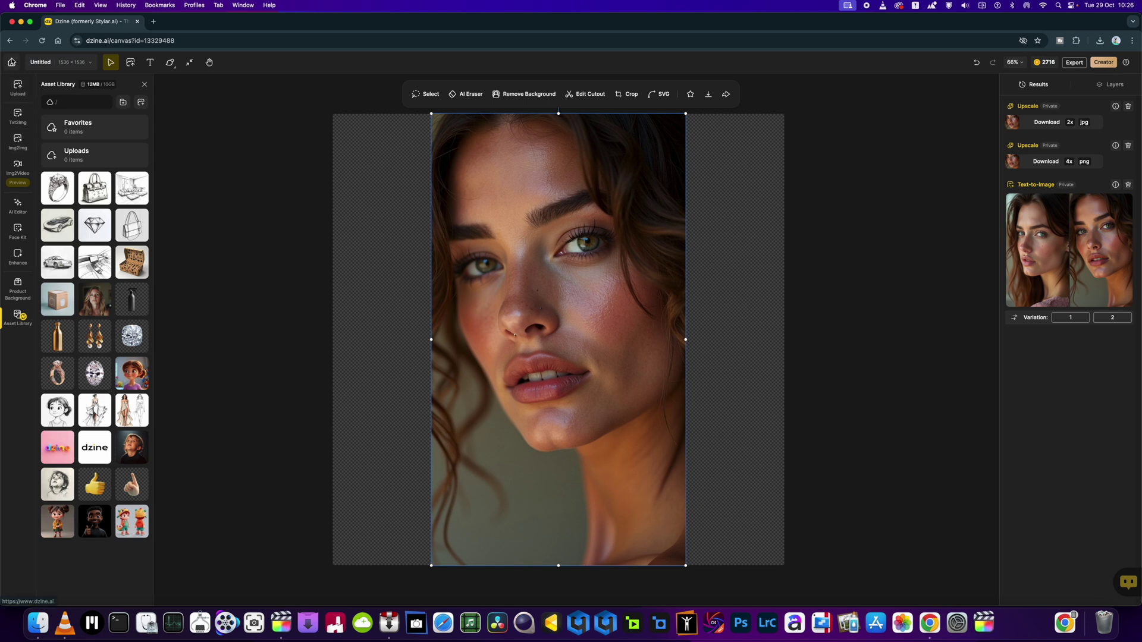
- Go to the Dzine home dashboard listing recent projects, AI tools and popular styles
left_click(11, 63)
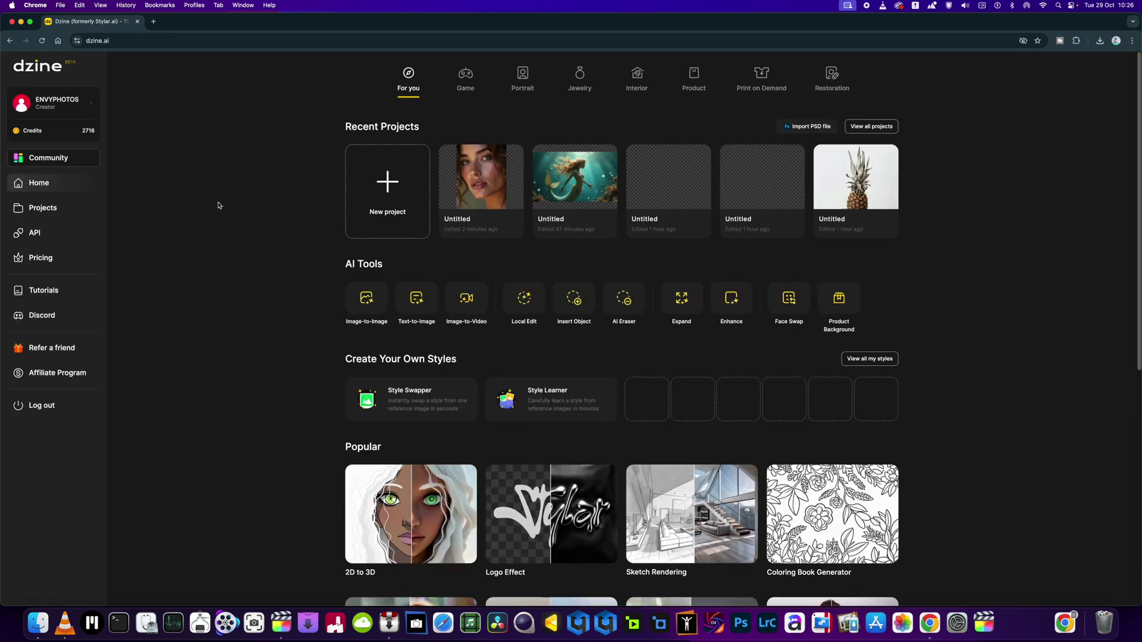
scroll(217, 205, "down", 1)
scroll(217, 206, "down", 1)
scroll(218, 206, "down", 1)
scroll(218, 207, "down", 2)
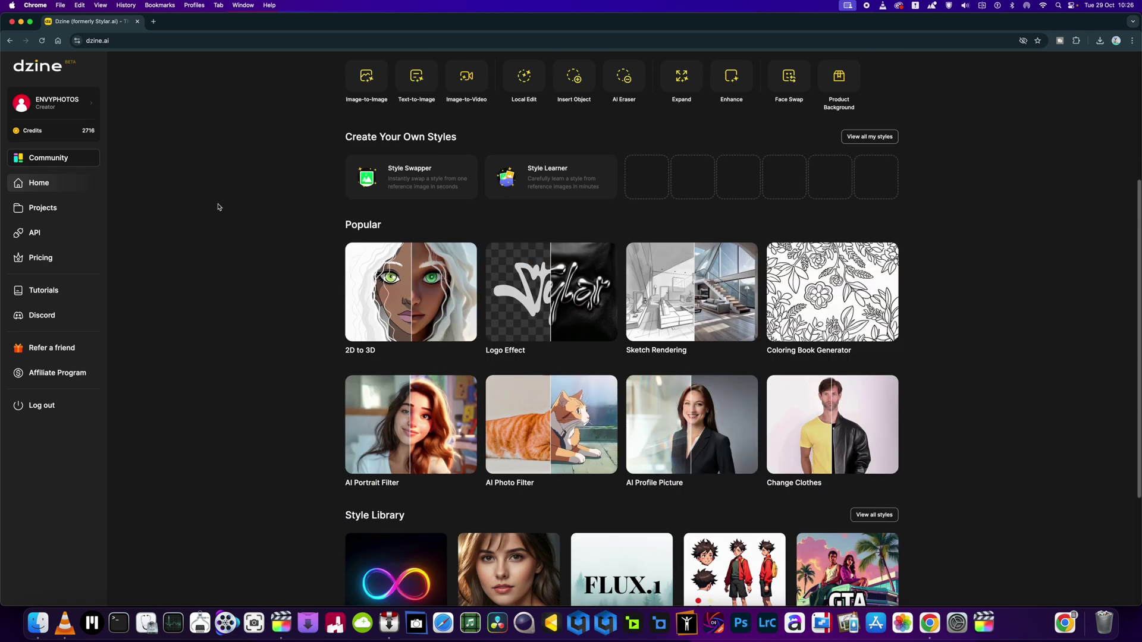
scroll(234, 212, "down", 2)
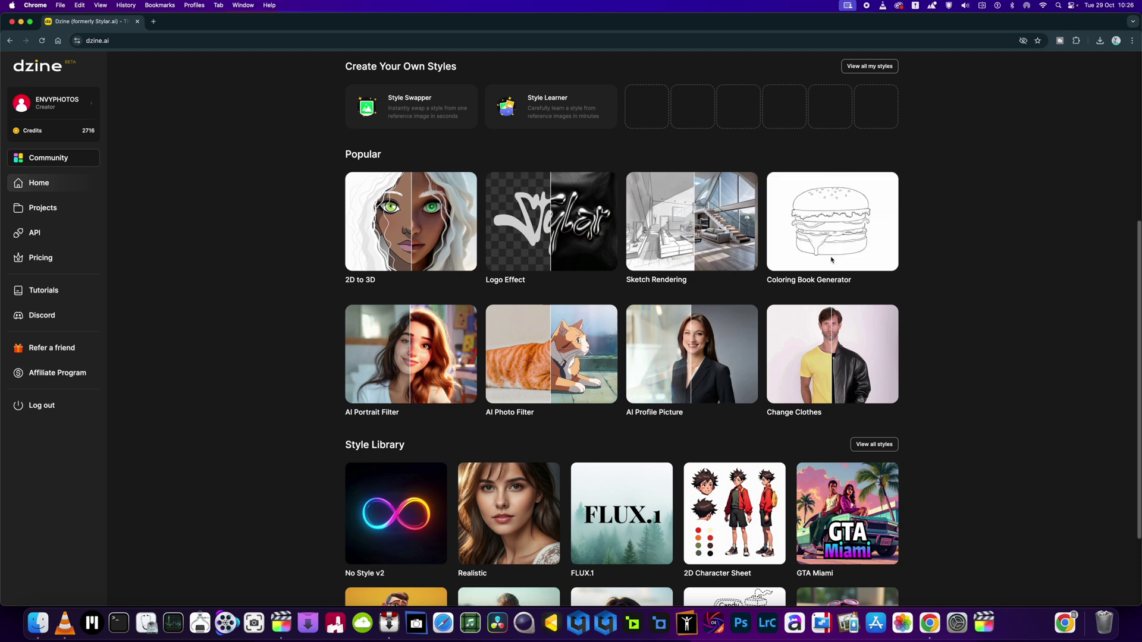
scroll(833, 257, "down", 3)
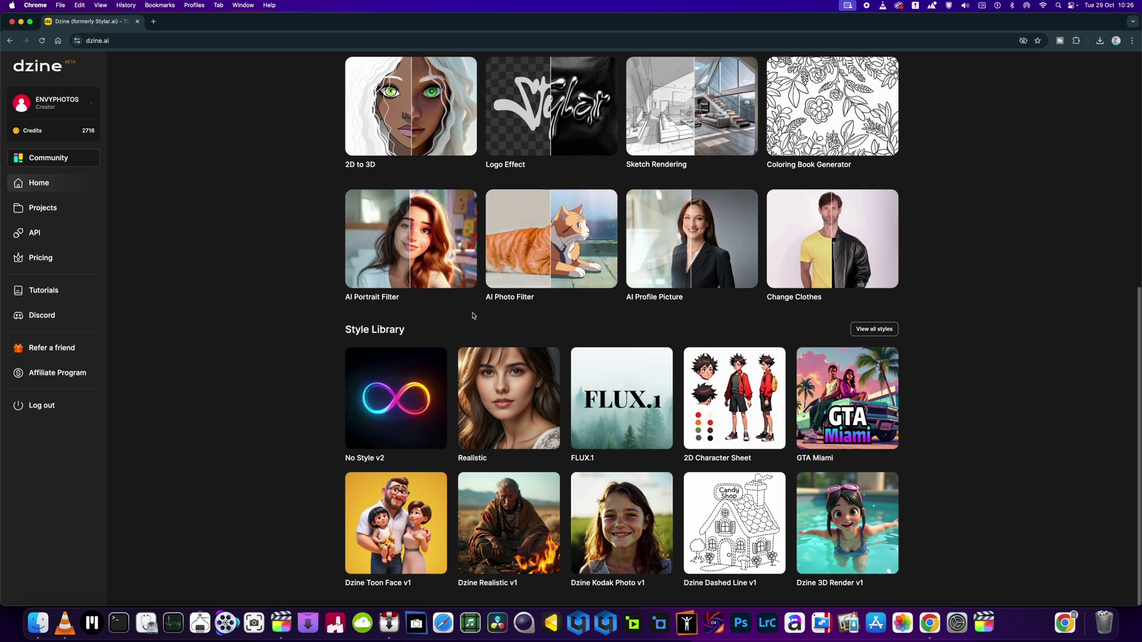
mouse_move(509, 514)
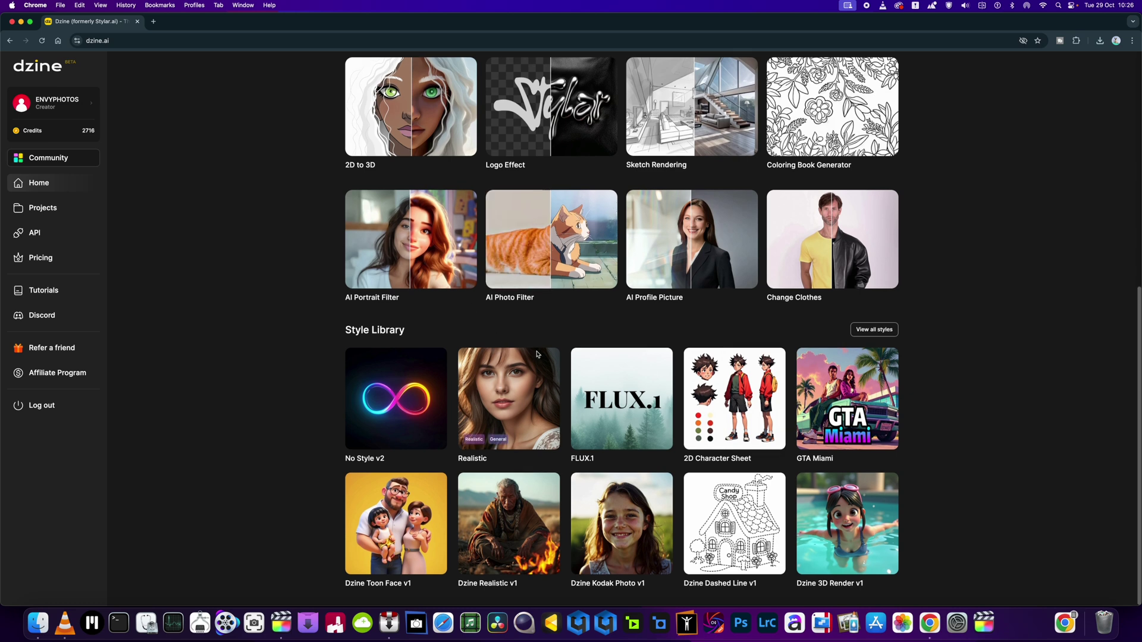
scroll(537, 354, "up", 3)
scroll(537, 354, "up", 2)
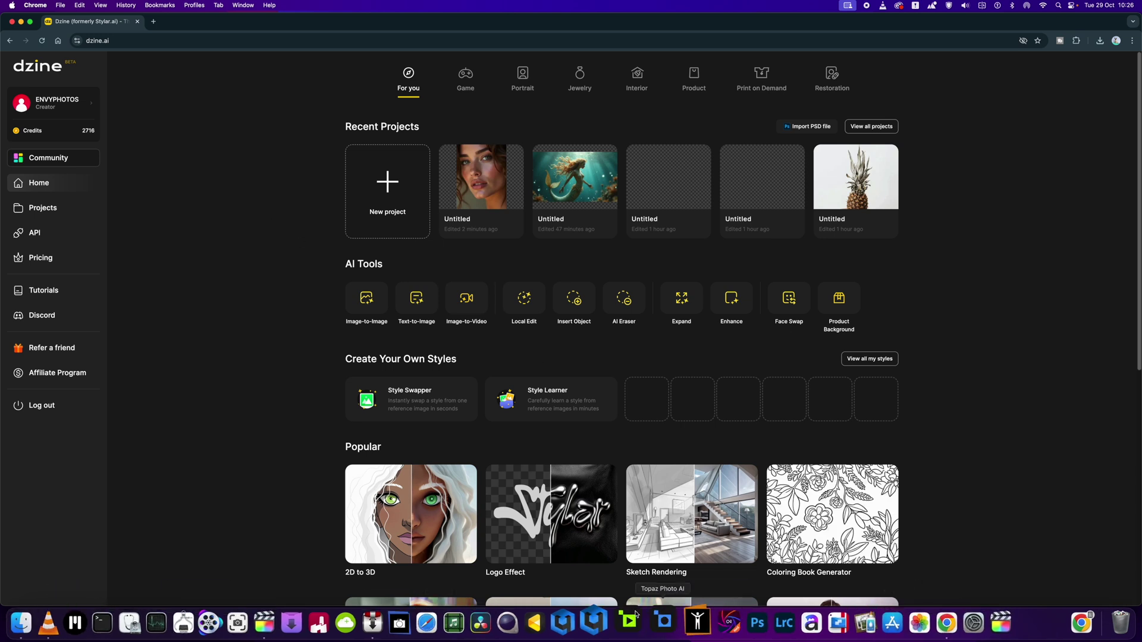
- Reveal the desktop and view Untitled_2x (2).png from the dzine folder in Preview
left_click_drag(642, 20, 340, 20)
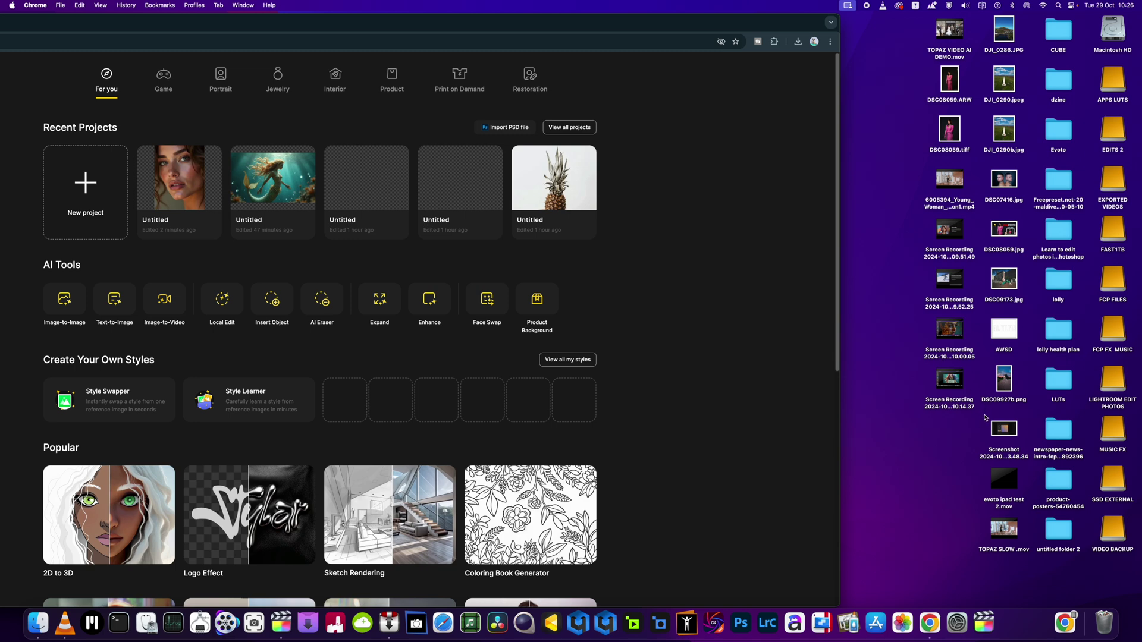
double_click(1058, 83)
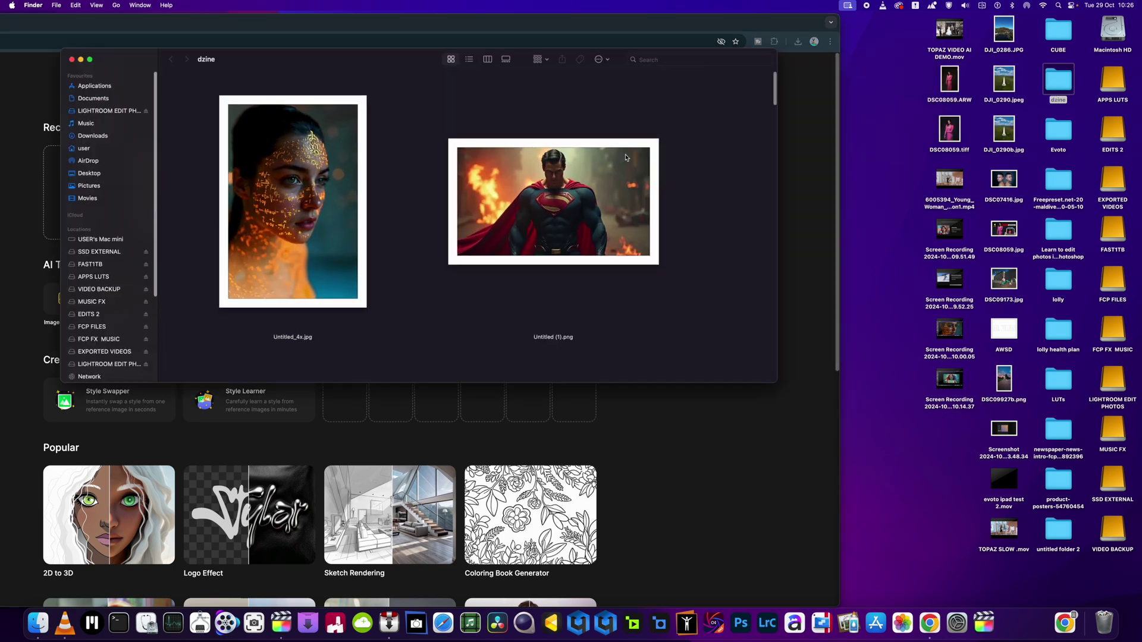
scroll(606, 232, "down", 5)
double_click(628, 301)
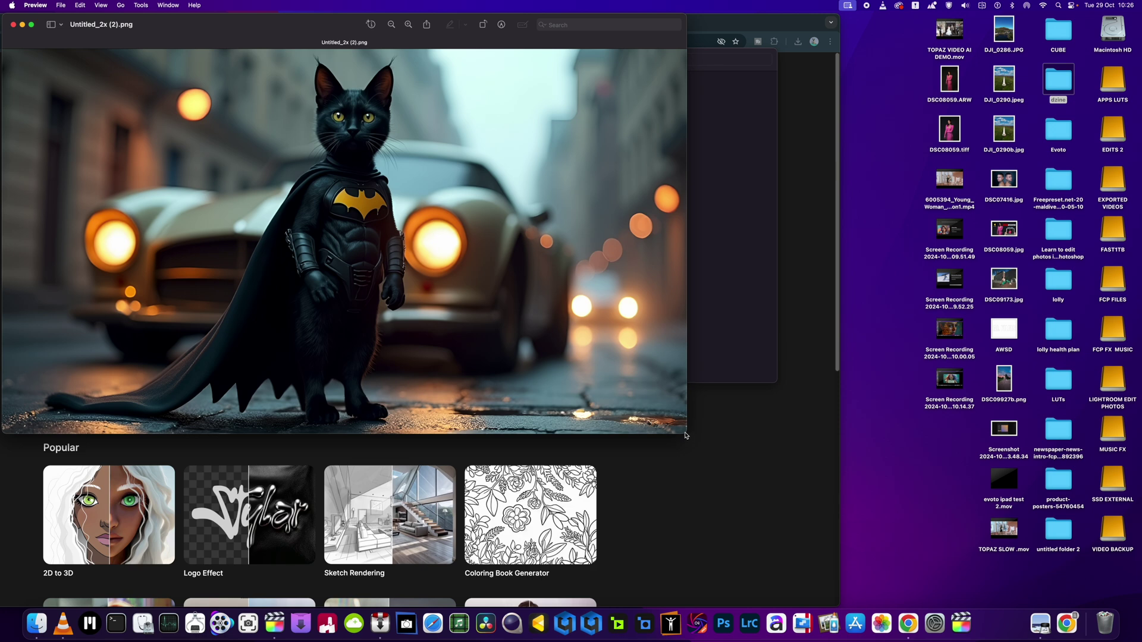
- Enlarge the Batman cat image to fill the screen, then close Preview
mouse_move(689, 437)
left_mouse_down()
mouse_move(890, 568)
mouse_move(852, 580)
mouse_move(910, 587)
left_mouse_up()
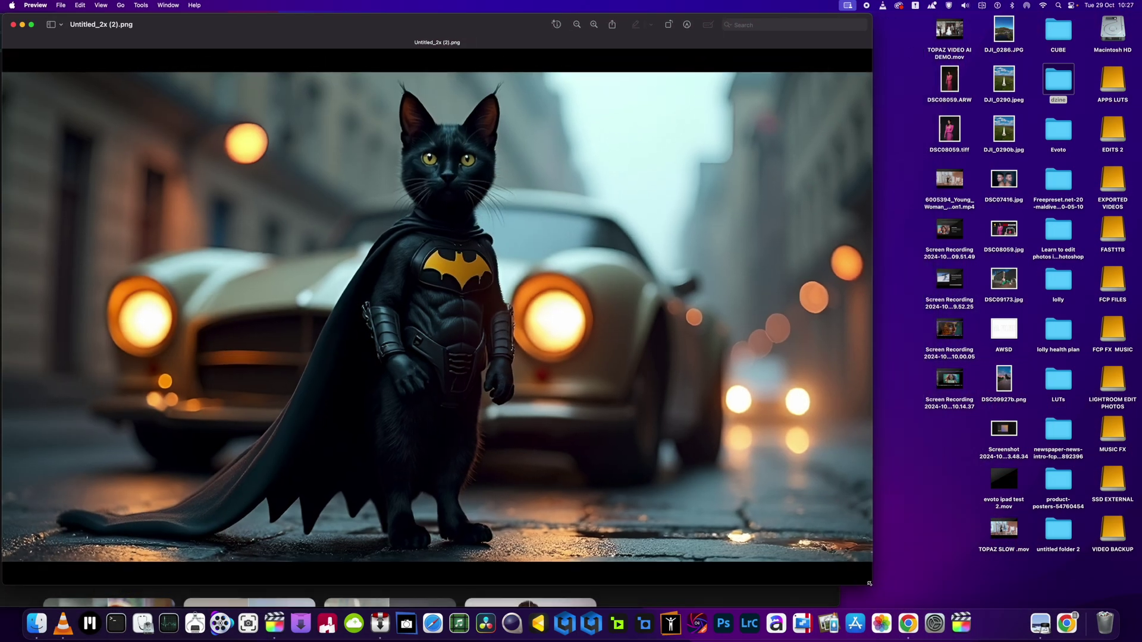
double_click(869, 582)
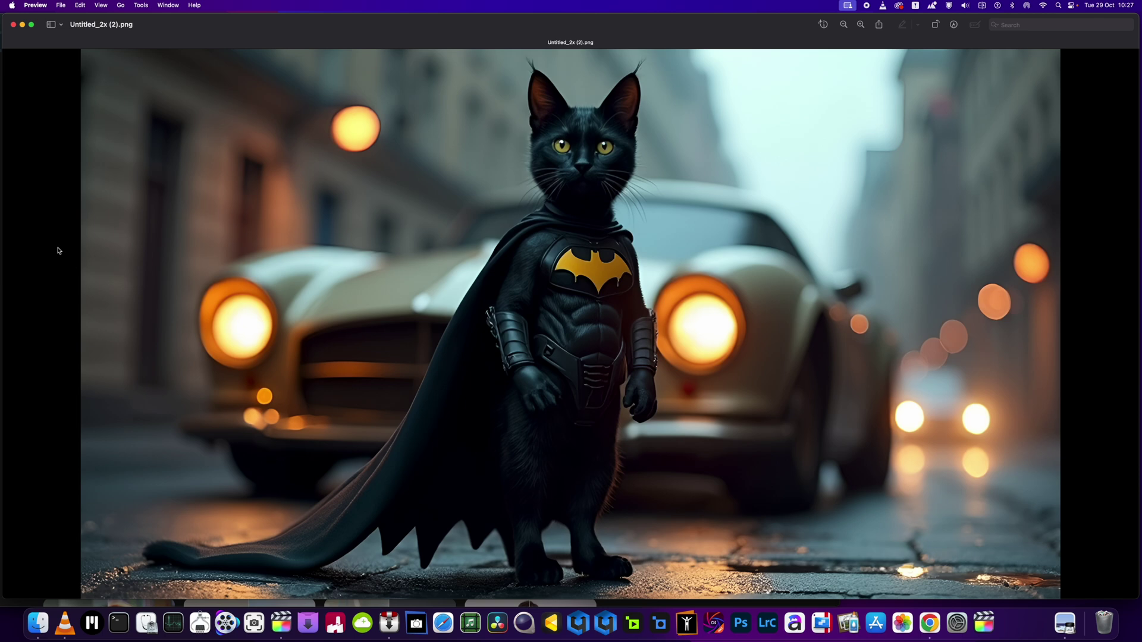
left_click(13, 25)
- Bring Chrome forward and maximise it so Dzine's home page fills the screen
left_click(632, 468)
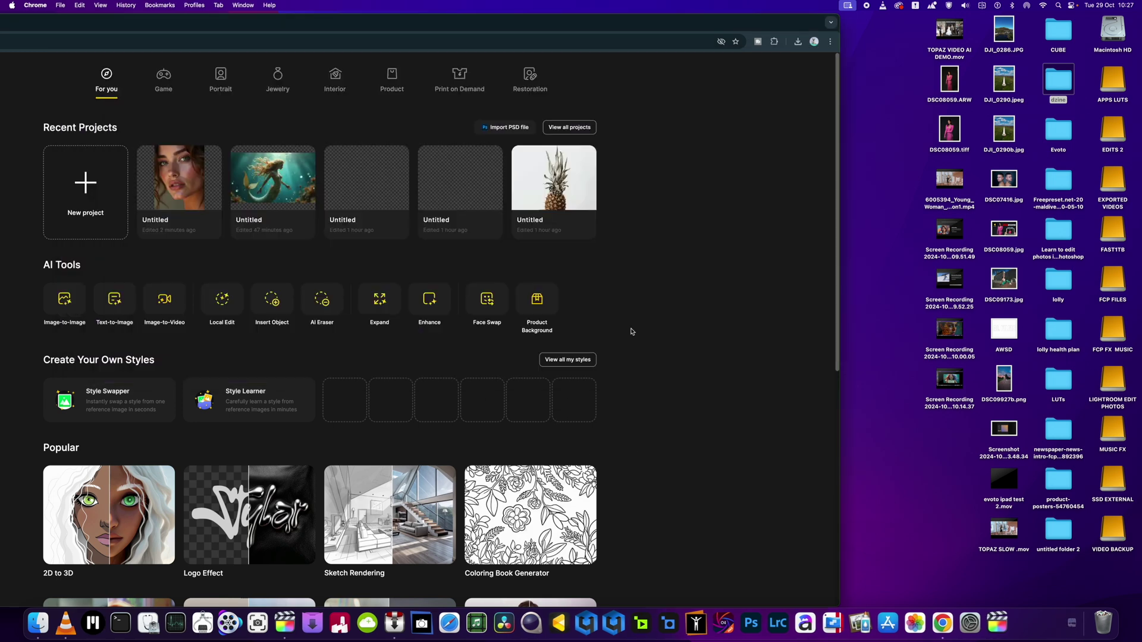
double_click(785, 22)
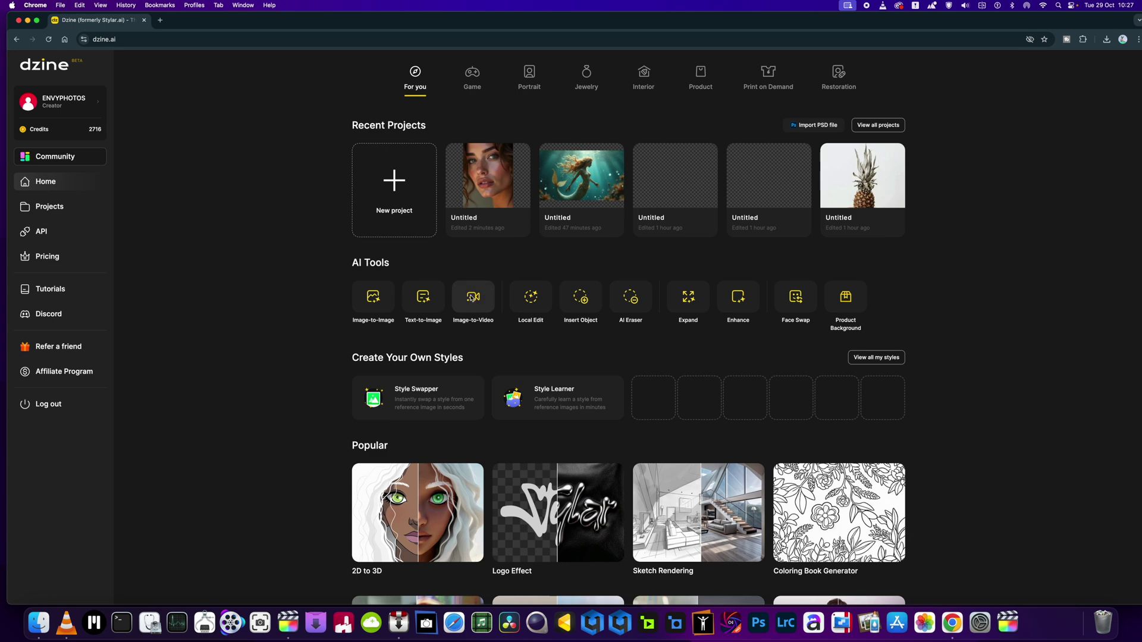
scroll(536, 371, "down", 5)
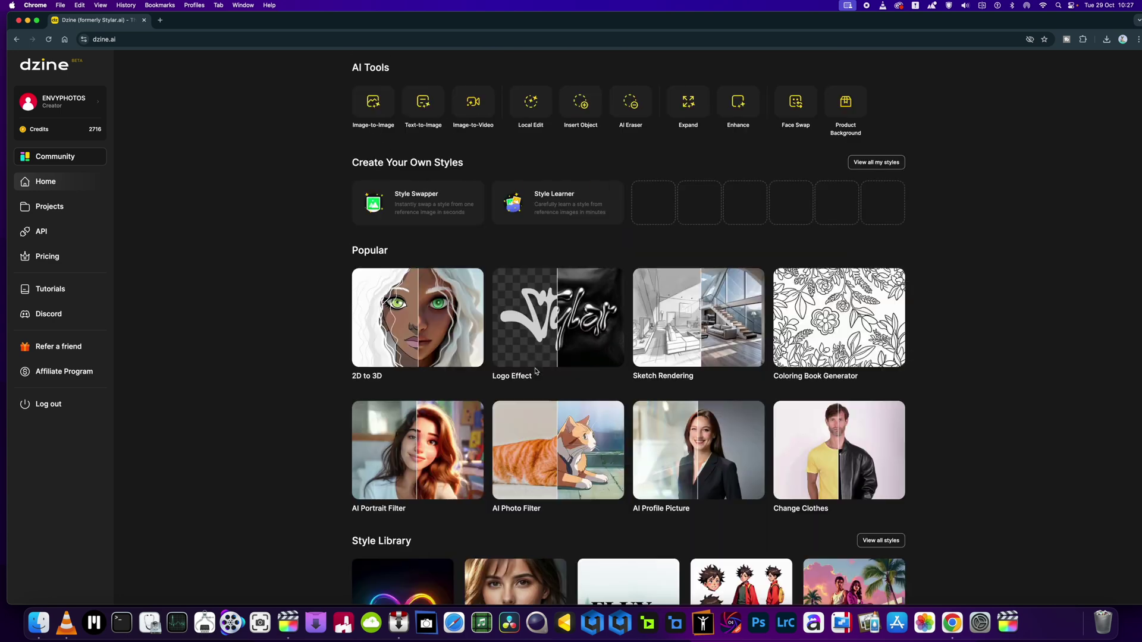
scroll(536, 372, "down", 3)
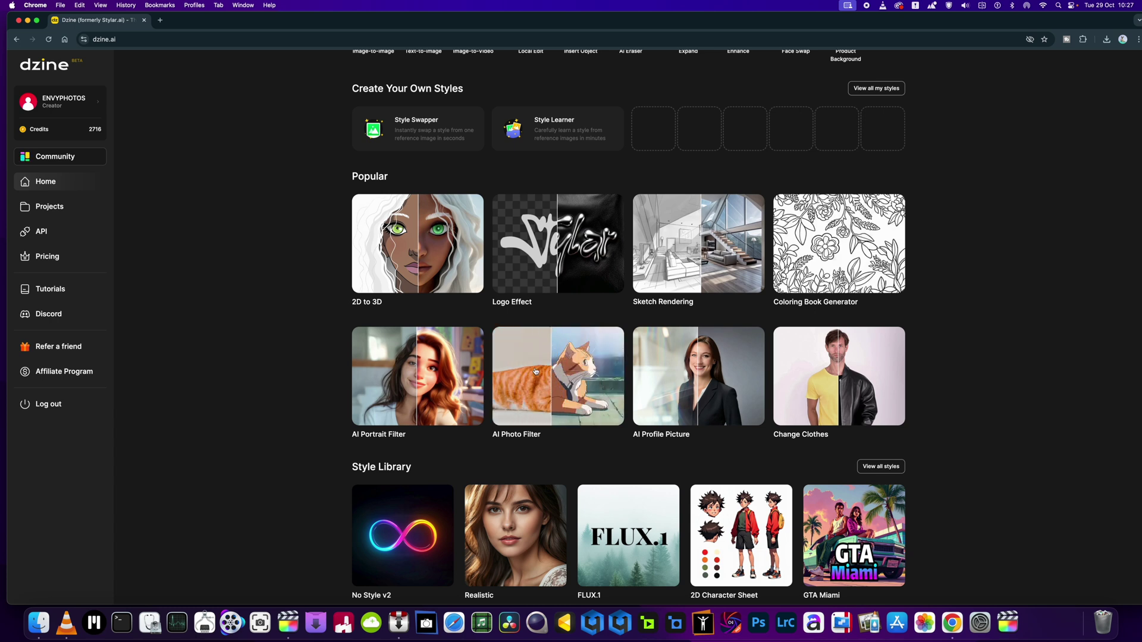
scroll(536, 371, "down", 2)
scroll(536, 371, "down", 1)
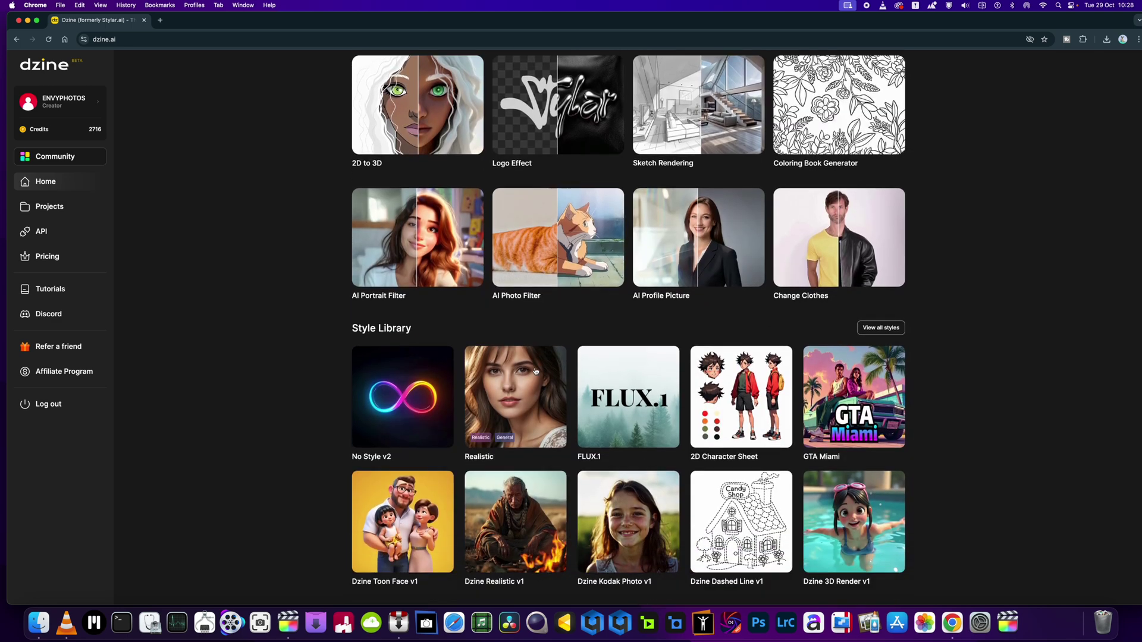